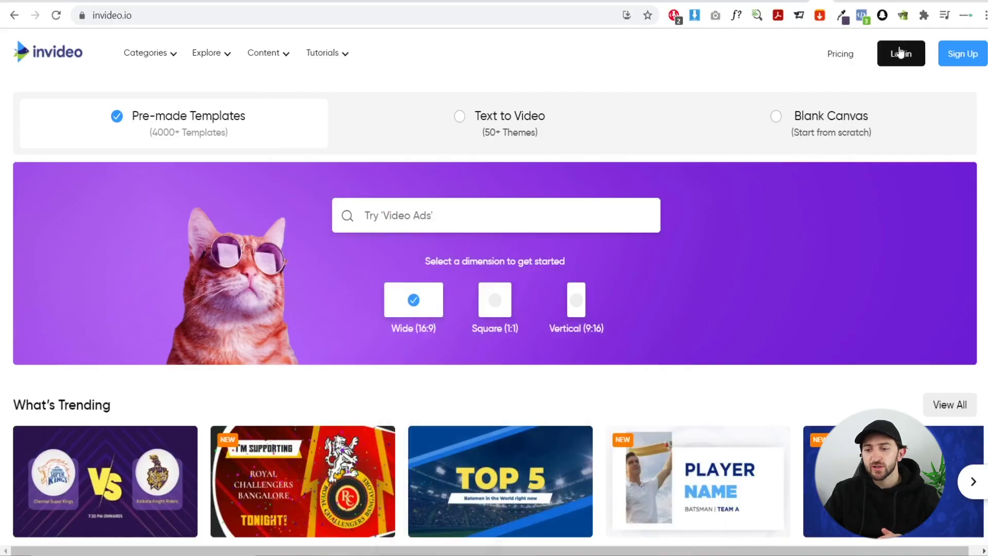
# - Sign up for a free invideo account, submitting the filled-in registration form
pyautogui.click(952, 56)
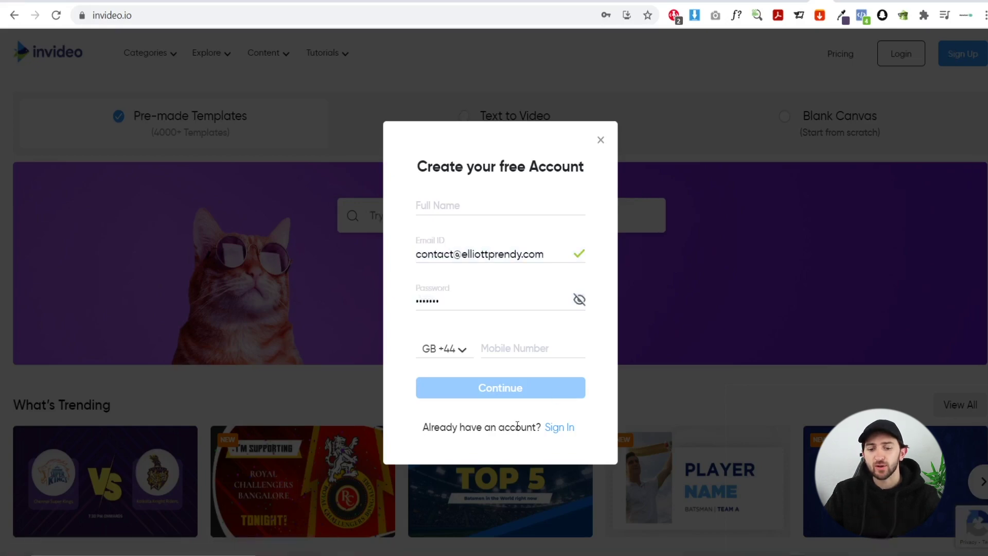
pyautogui.click(506, 390)
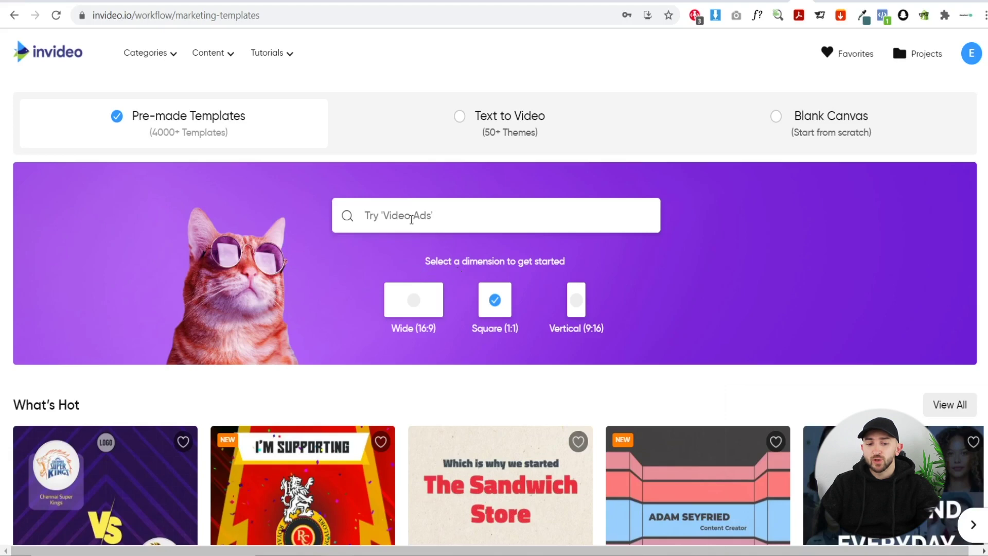
# - Search the pre-made templates for "fitness" and use the Fitness template in the Square (1:1) format
pyautogui.click(409, 213)
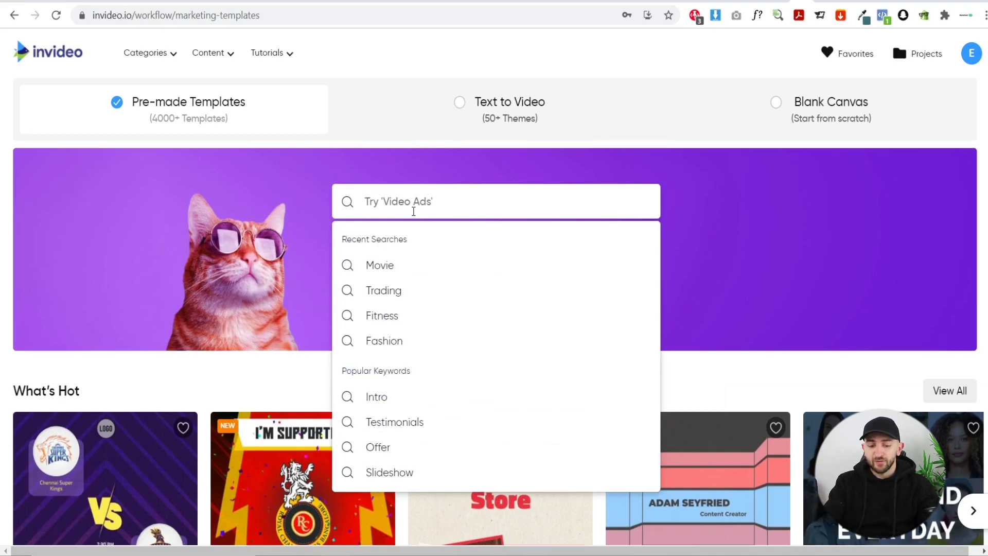
pyautogui.write('fitness')
pyautogui.press('Return')
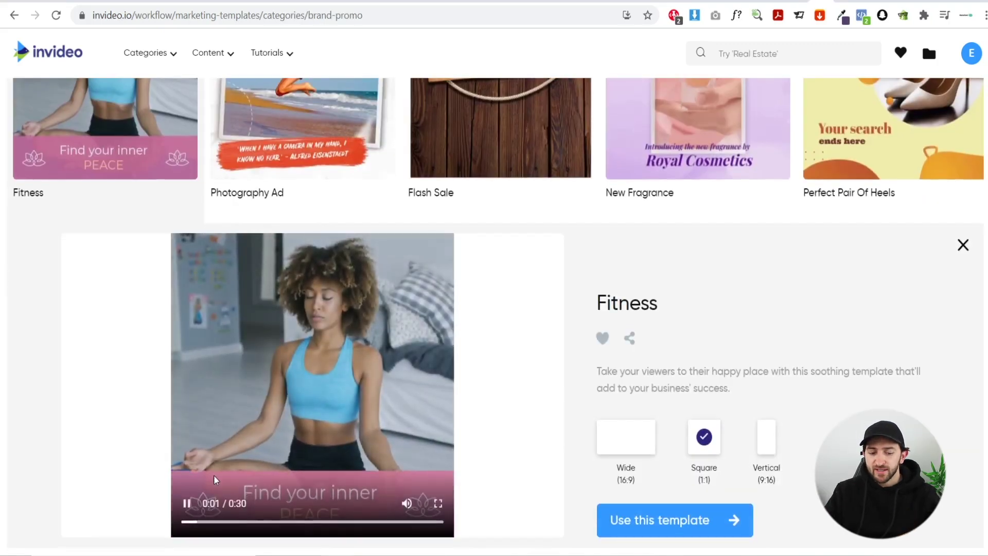
pyautogui.click(222, 450)
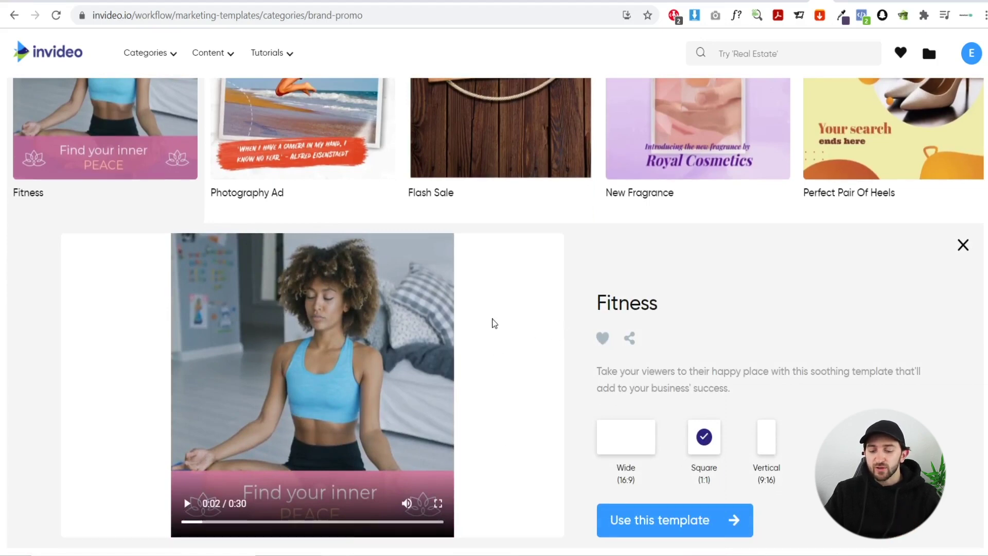
pyautogui.scroll(-3, 719, 308)
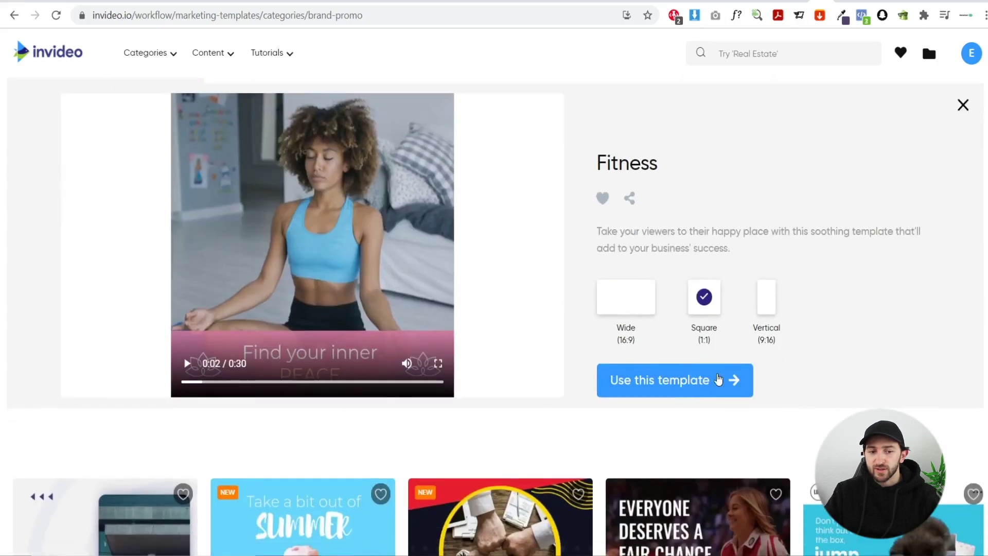
pyautogui.click(706, 385)
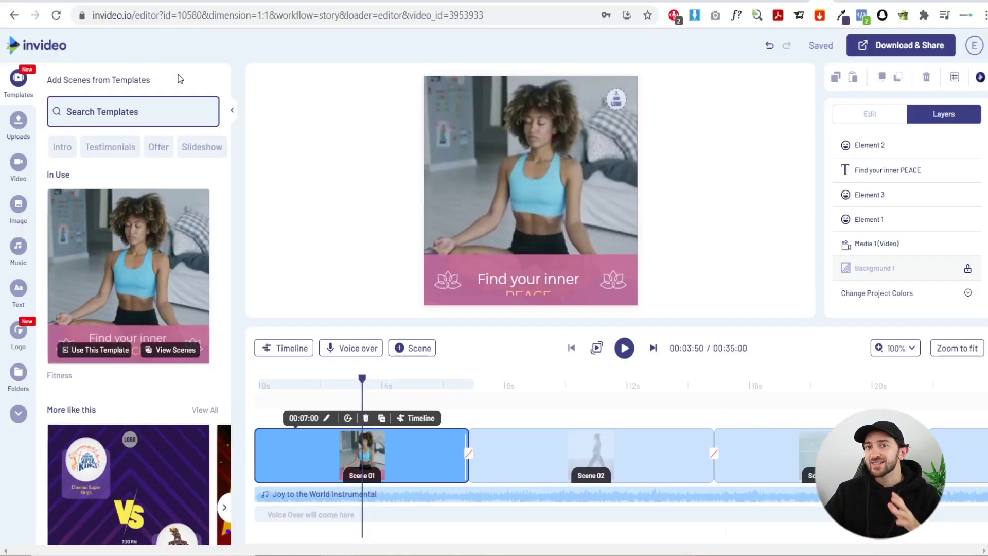
# - Open the editor's uploads, switch to the AliExpress hooded blanket page, and download its product video from the source URL in a new tab
pyautogui.click(18, 122)
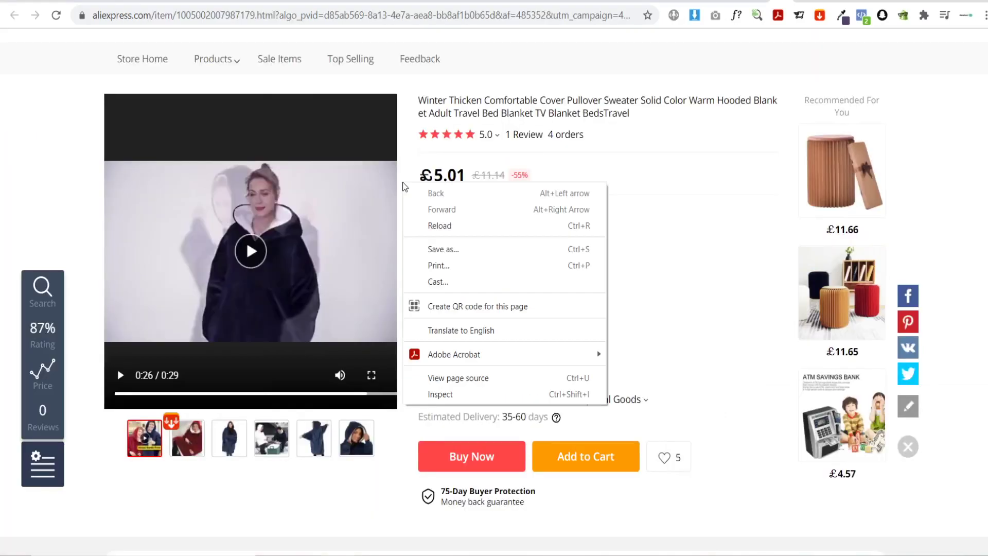
pyautogui.click(443, 394)
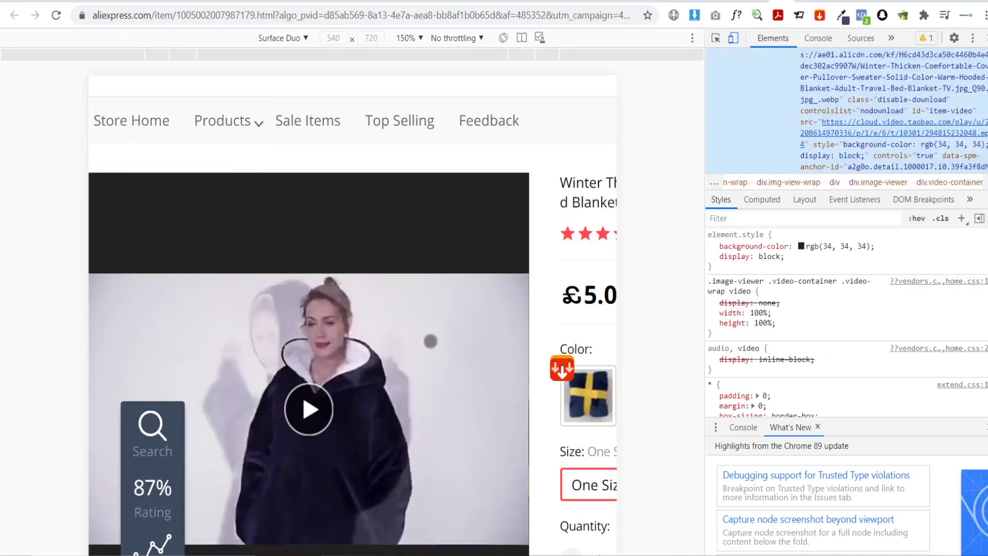
pyautogui.hotkey('ctrl', 'c')
pyautogui.hotkey('ctrl', 't')
pyautogui.hotkey('ctrl', 'v')
pyautogui.press('Return')
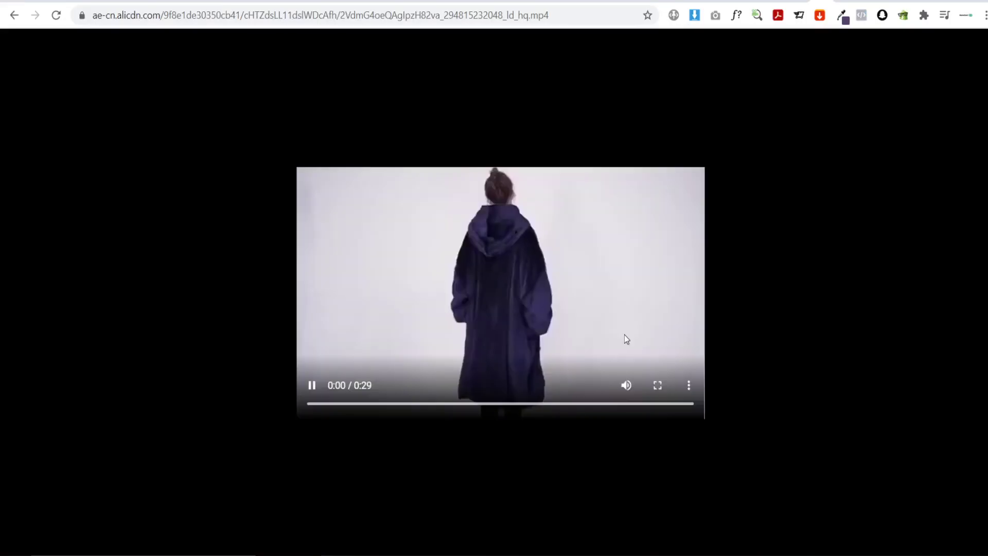
pyautogui.click(689, 385)
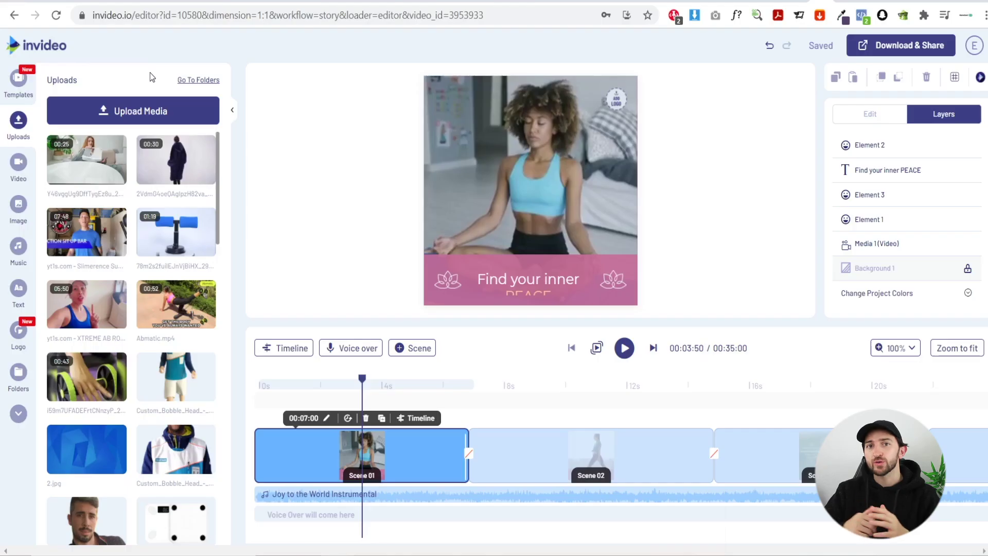
pyautogui.click(119, 114)
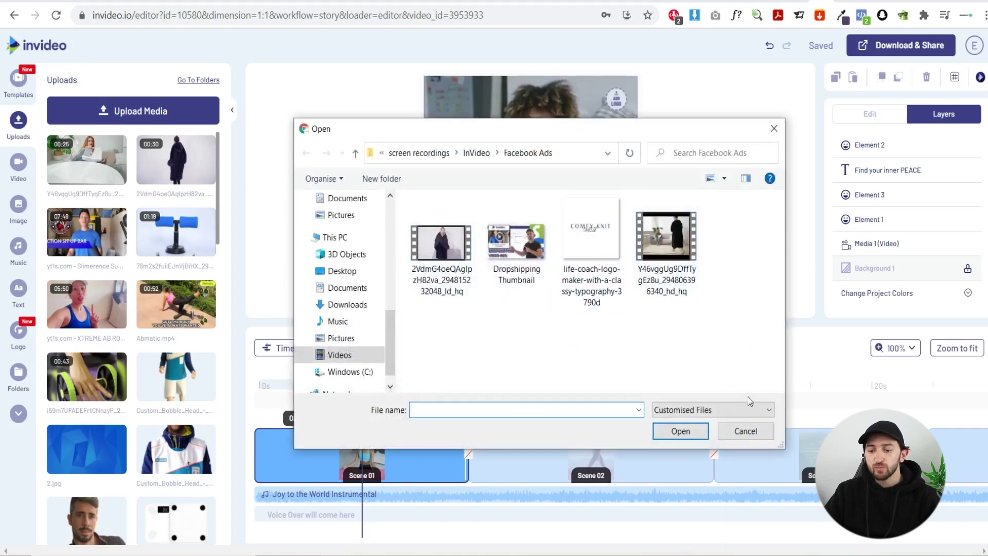
pyautogui.click(441, 243)
pyautogui.click(681, 431)
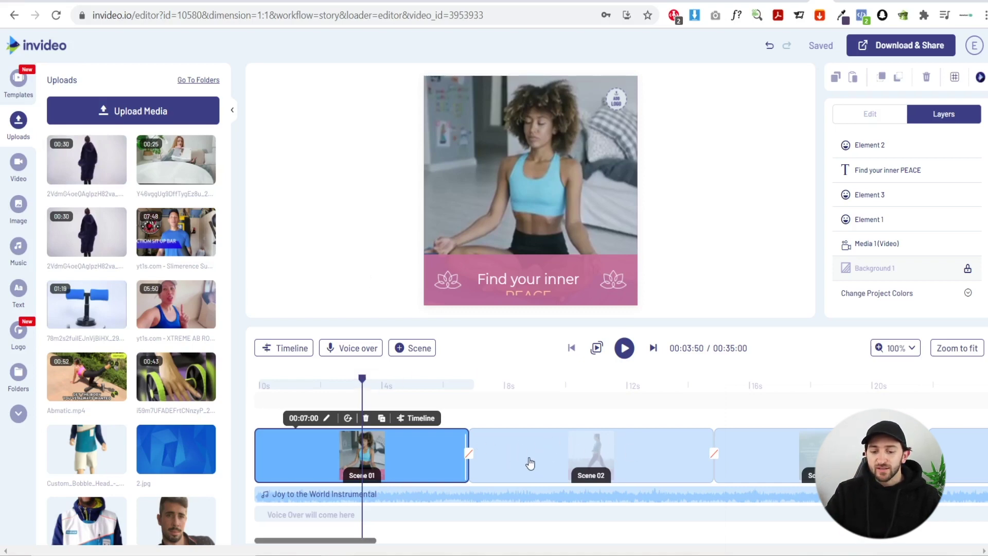
# - Delete Scene 02 and the scenes after it, keeping only Scene 01 in the timeline
pyautogui.moveTo(529, 456); pyautogui.dragTo(635, 450)
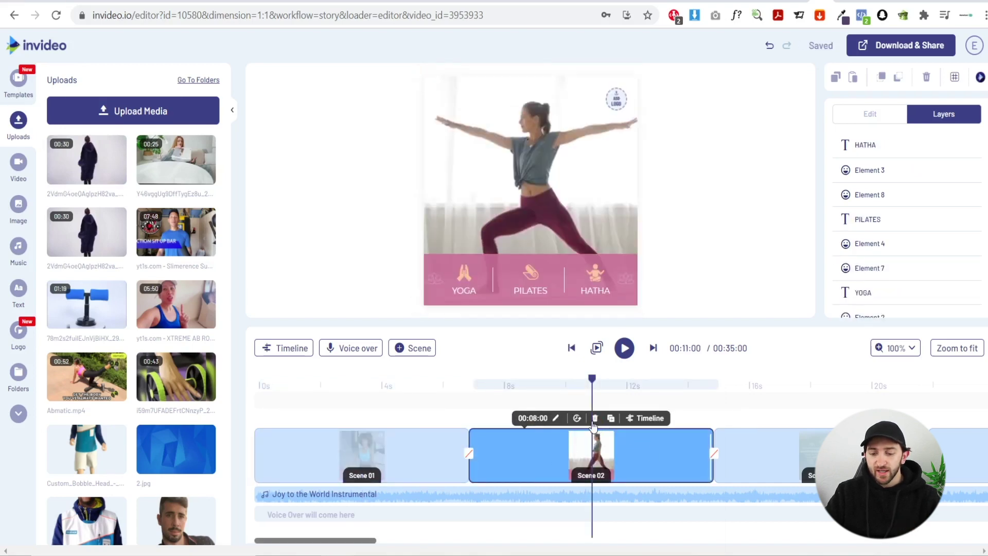
pyautogui.click(595, 422)
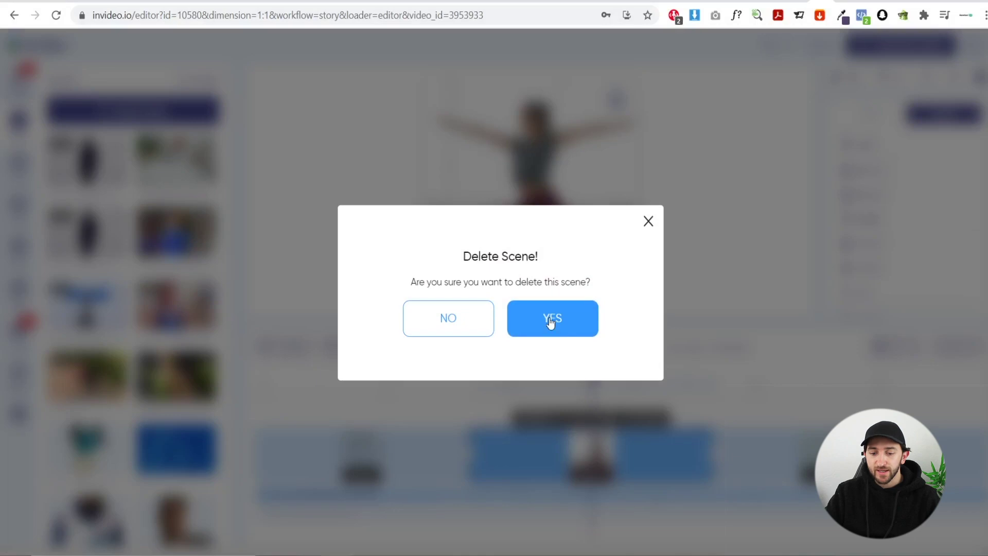
pyautogui.click(551, 321)
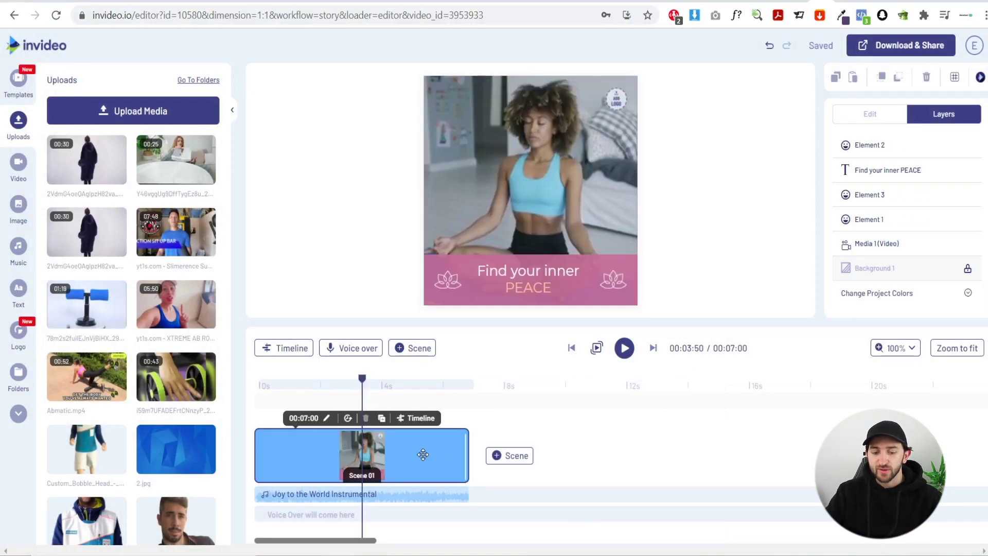
# - Set Scene 01's duration to 5 seconds and duplicate the scene until the timeline holds five scenes
pyautogui.click(302, 422)
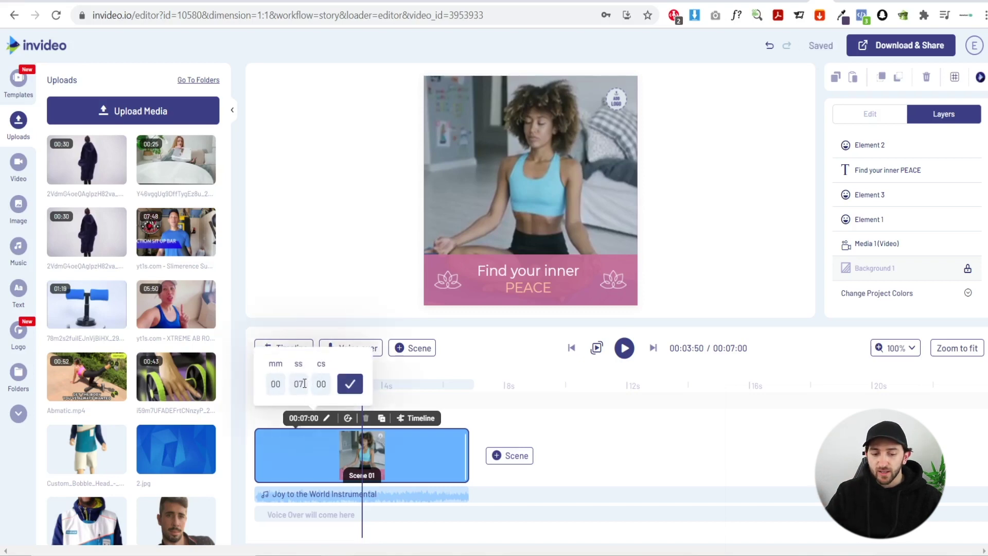
pyautogui.write('5')
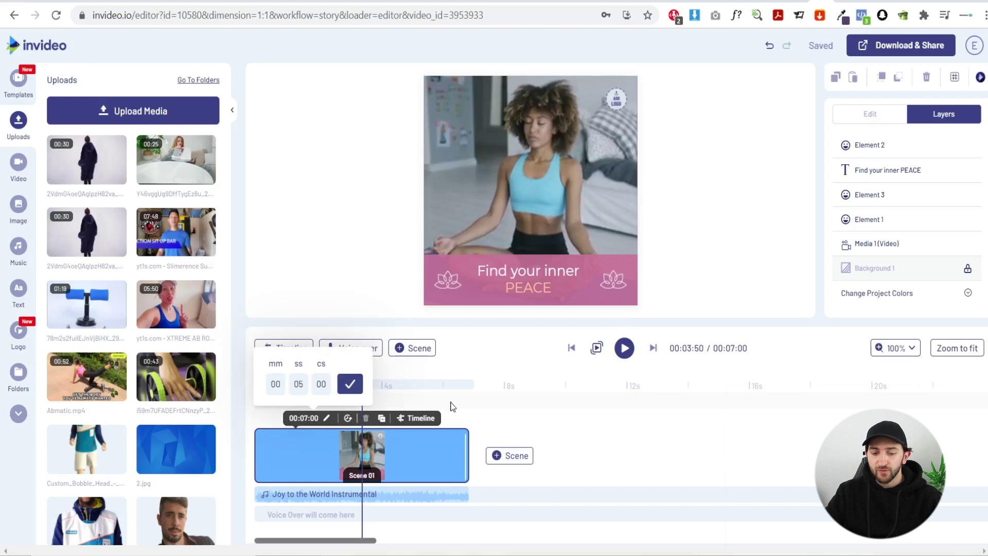
pyautogui.click(358, 389)
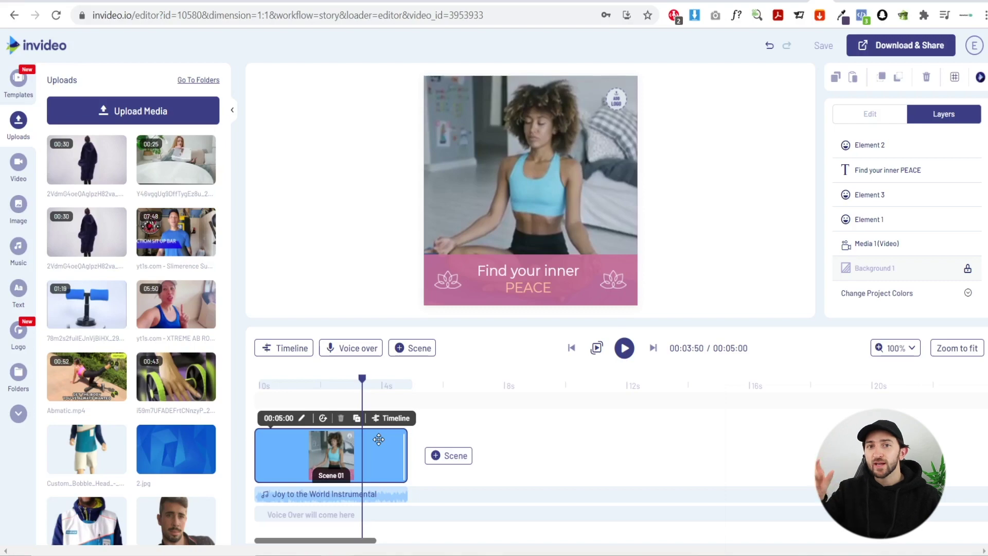
pyautogui.click(356, 420)
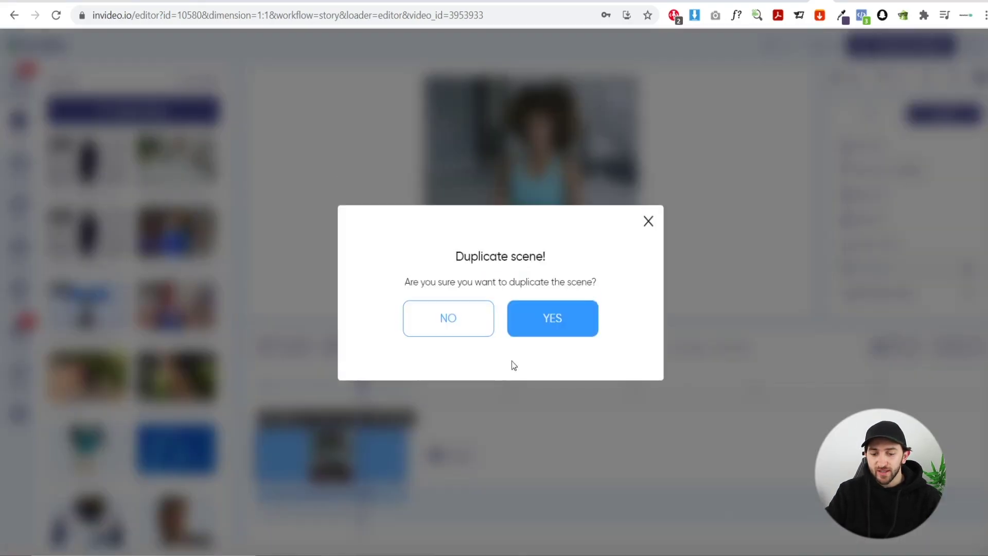
pyautogui.click(558, 466)
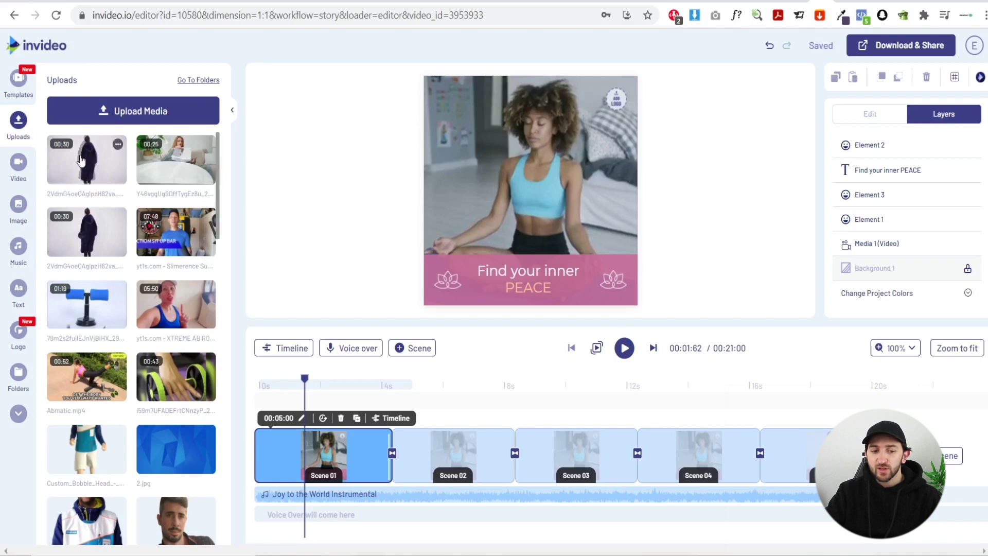
# - Replace Scene 01's video with the newly uploaded product video, trimmed to an out time of 00:05:00
pyautogui.moveTo(82, 154); pyautogui.dragTo(497, 165)
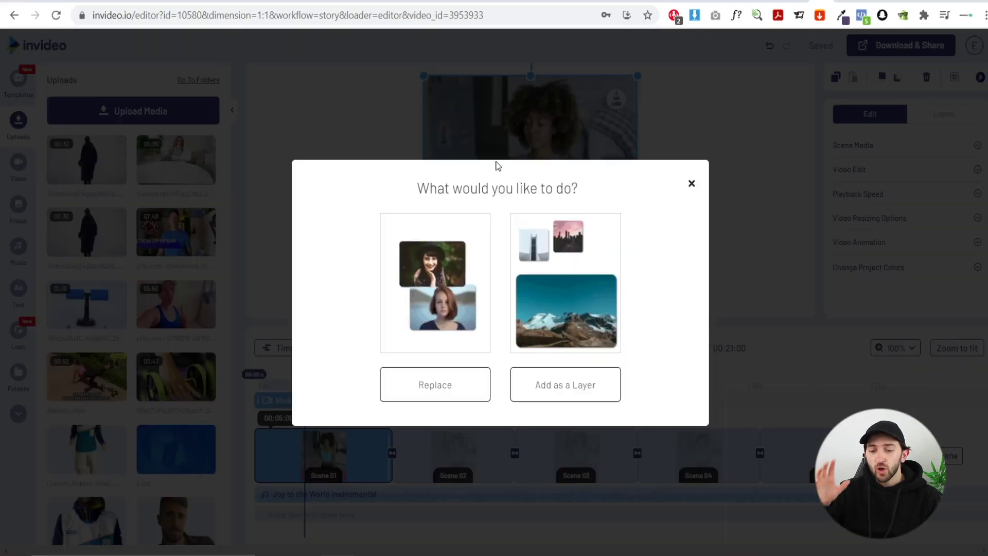
pyautogui.click(463, 380)
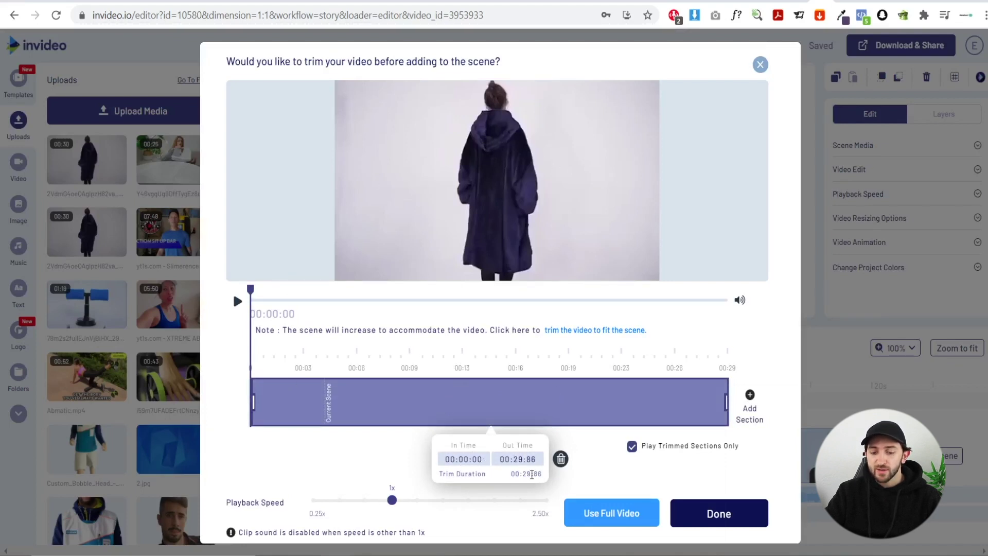
pyautogui.click(519, 459)
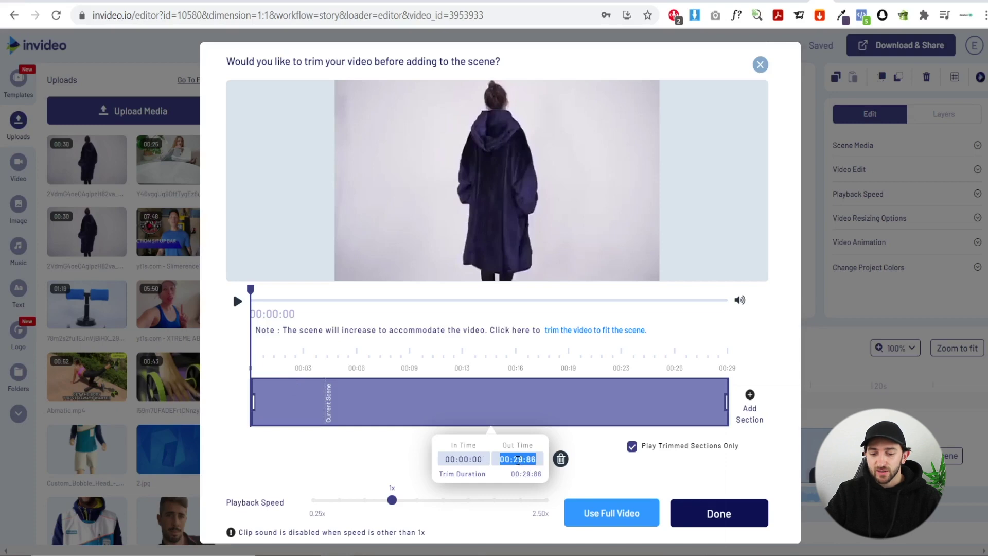
pyautogui.click(521, 459)
pyautogui.press('BackSpace')
pyautogui.press('BackSpace')
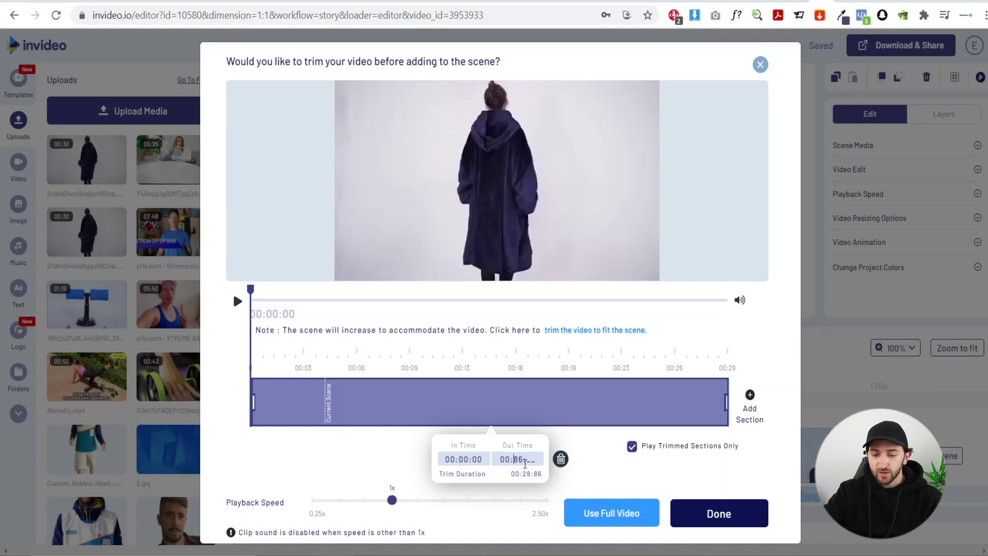
pyautogui.write('05')
pyautogui.press('Return')
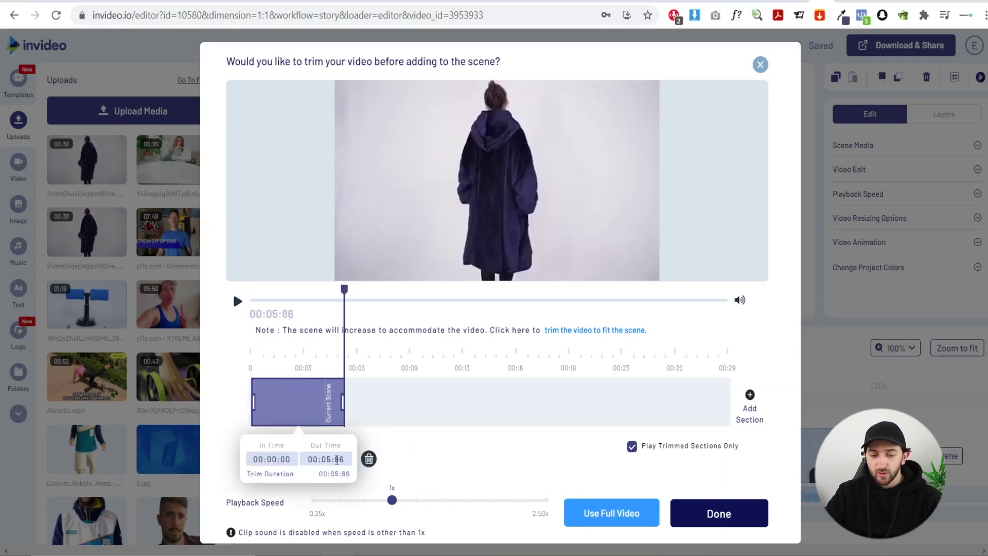
pyautogui.doubleClick(347, 460)
pyautogui.write('00:05:00')
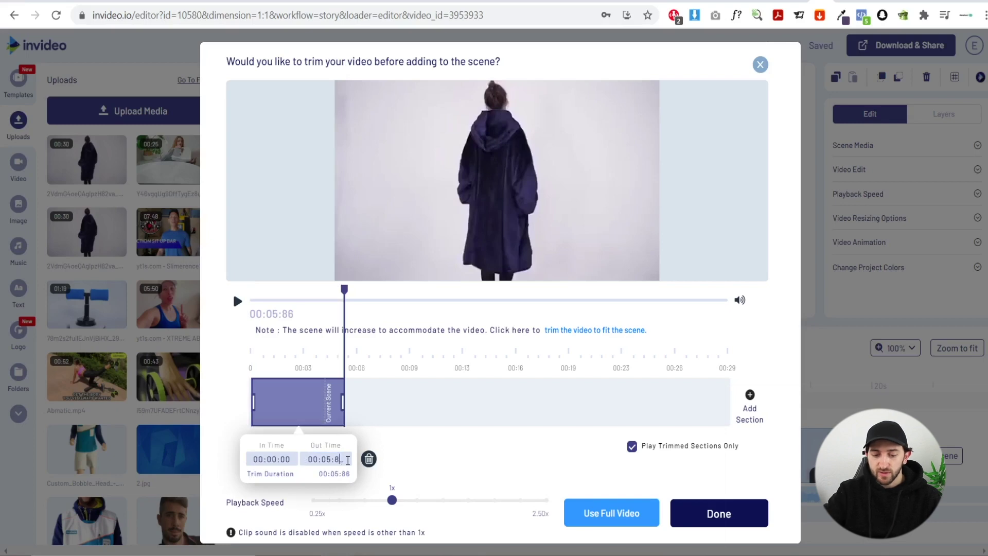
pyautogui.press('Return')
pyautogui.click(714, 521)
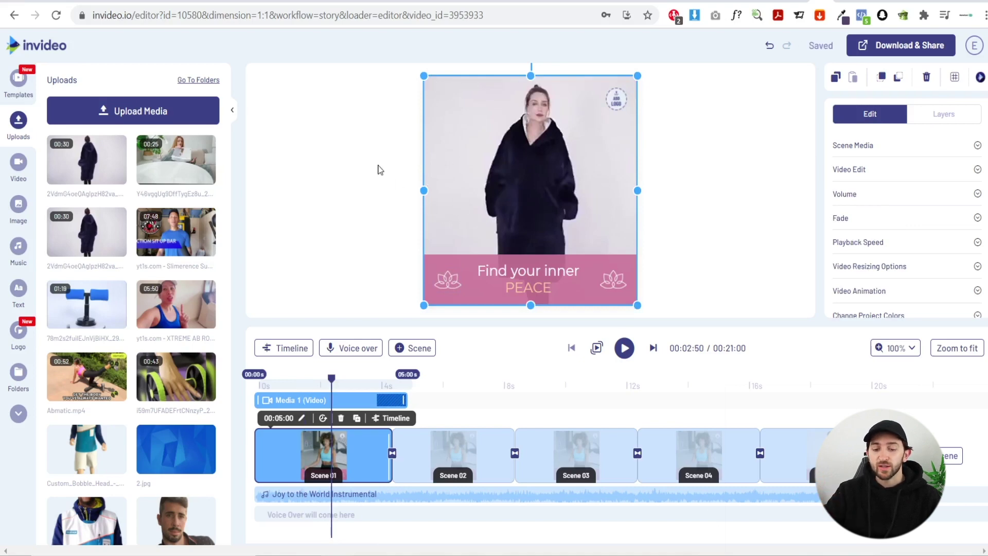
# - Replace the Scene 01 caption with "The Softest Onesie in the World is about to sell out for the third this year" and widen its text box
pyautogui.doubleClick(526, 282)
pyautogui.write('Th')
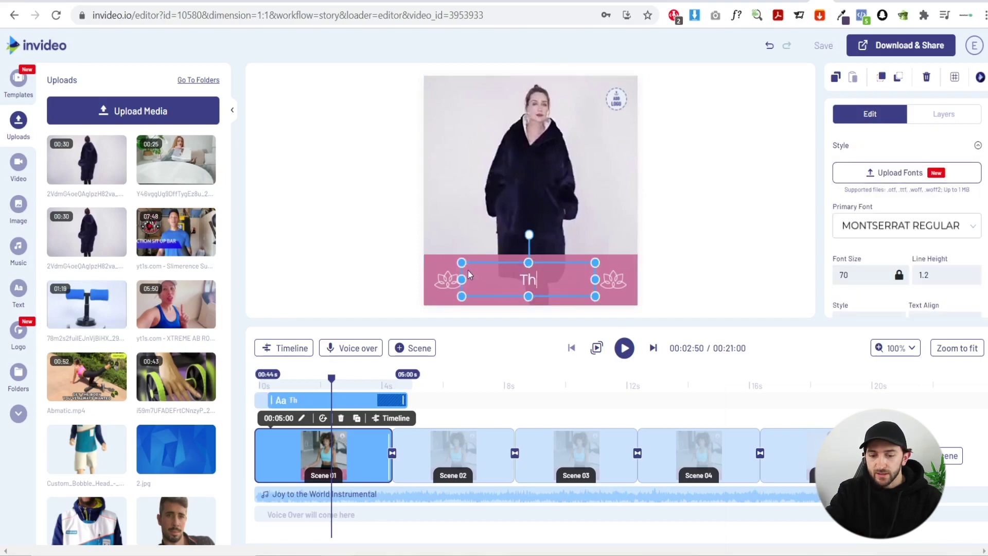
pyautogui.write('e Softest ')
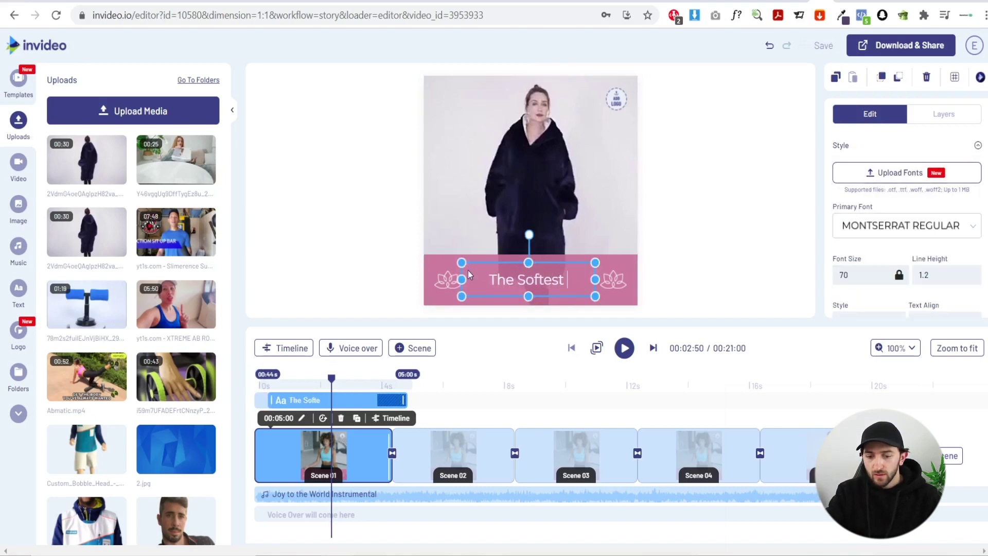
pyautogui.write('Onesie')
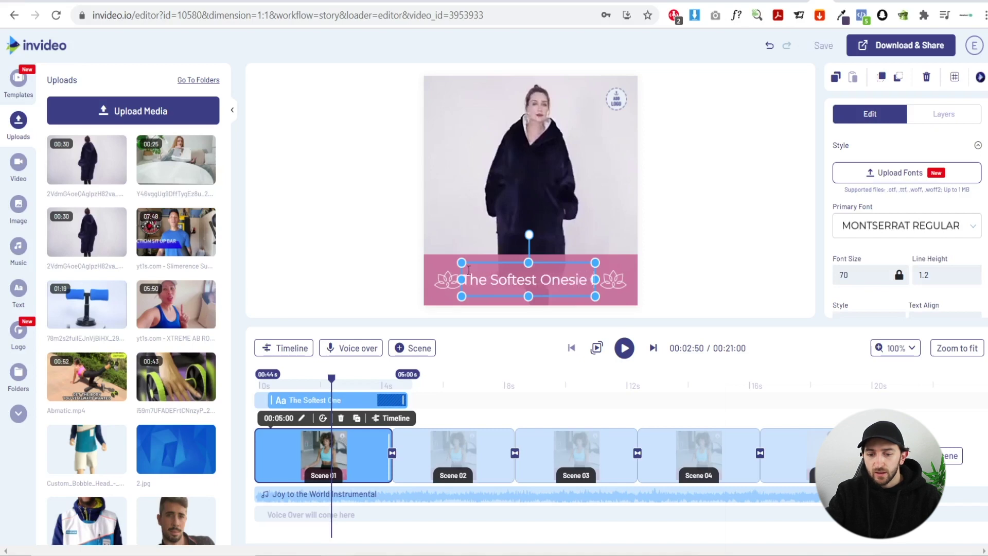
pyautogui.write(' In the W')
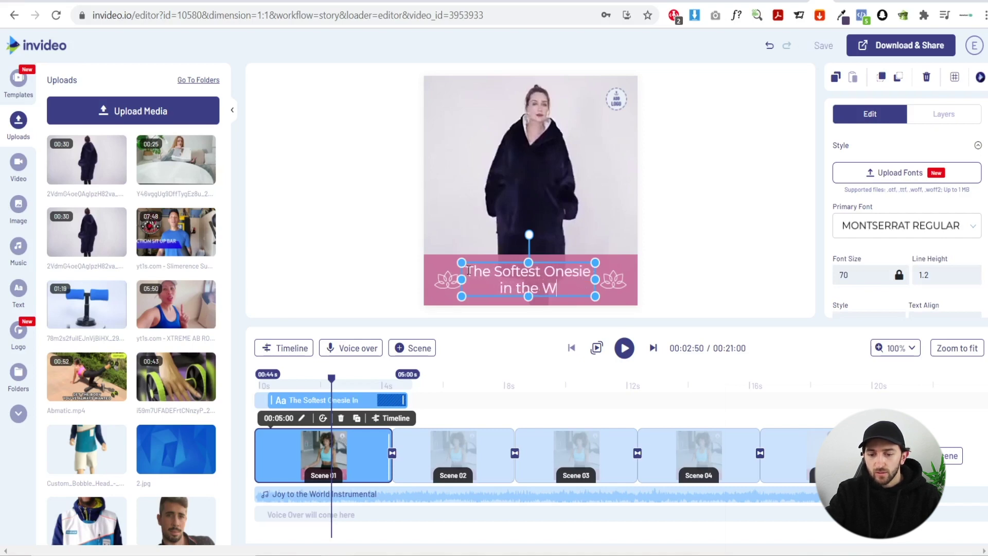
pyautogui.write('orld is about to')
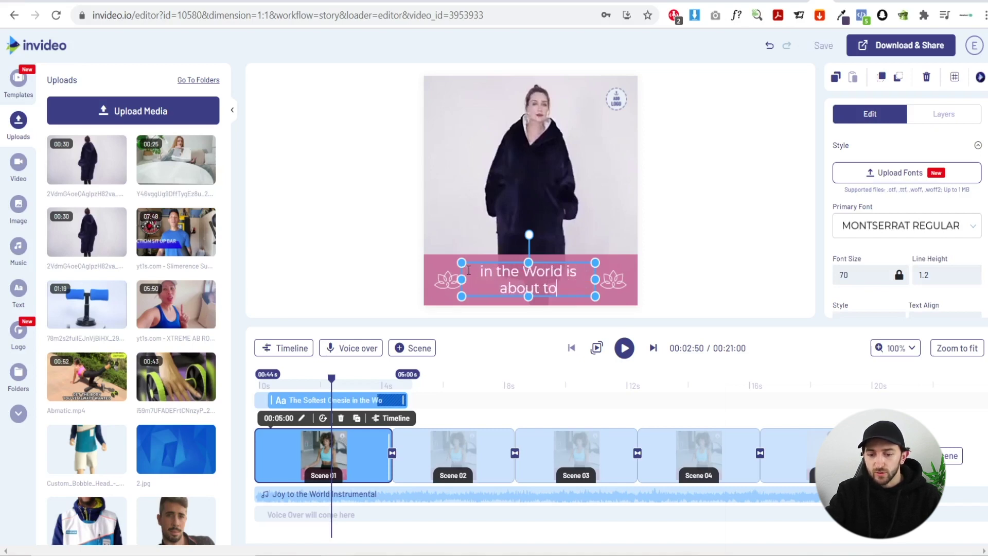
pyautogui.write(' sell out for')
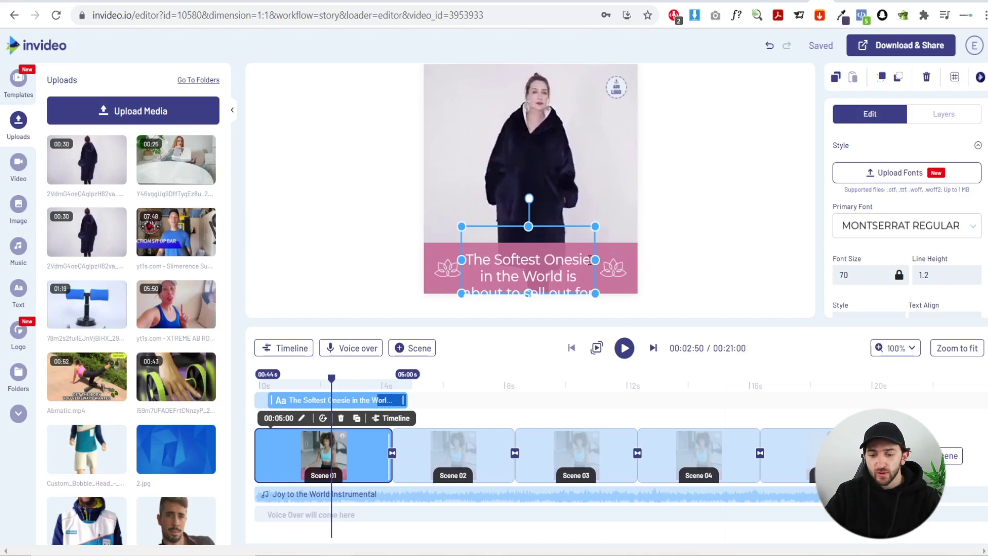
pyautogui.moveTo(595, 260); pyautogui.dragTo(635, 261)
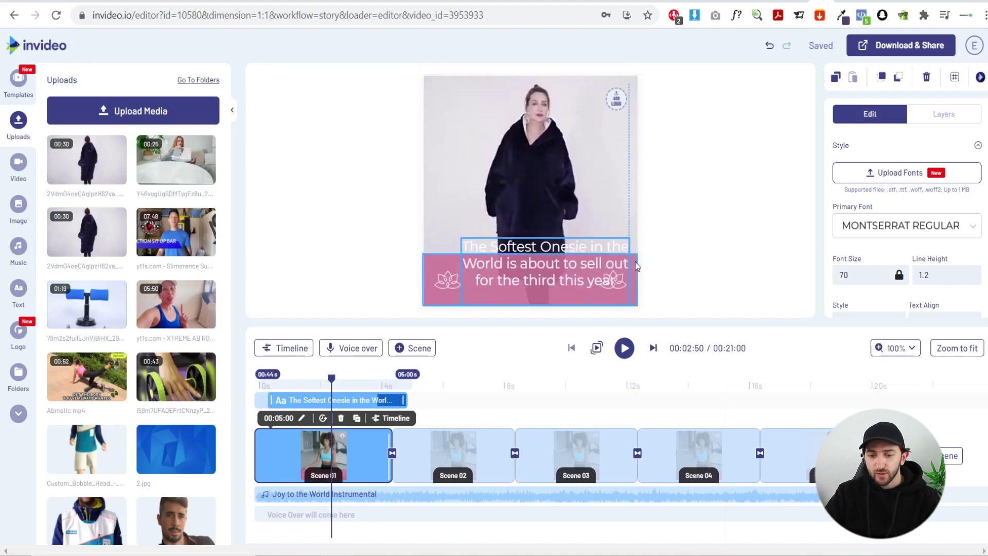
# - Stretch the Scene 01 caption box to the full frame width and delete both lotus icons from the pink banner
pyautogui.moveTo(462, 271); pyautogui.dragTo(422, 272)
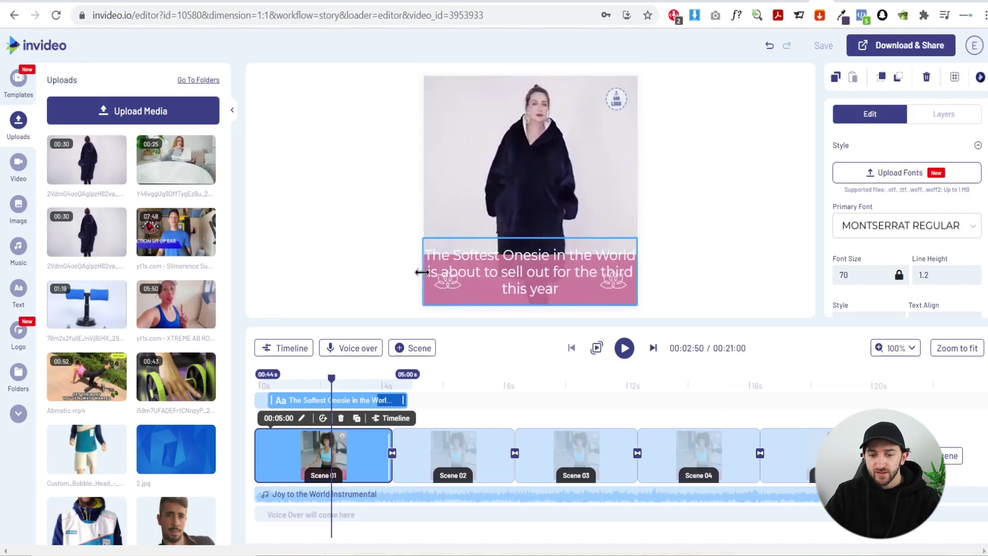
pyautogui.click(610, 283)
pyautogui.press('Delete')
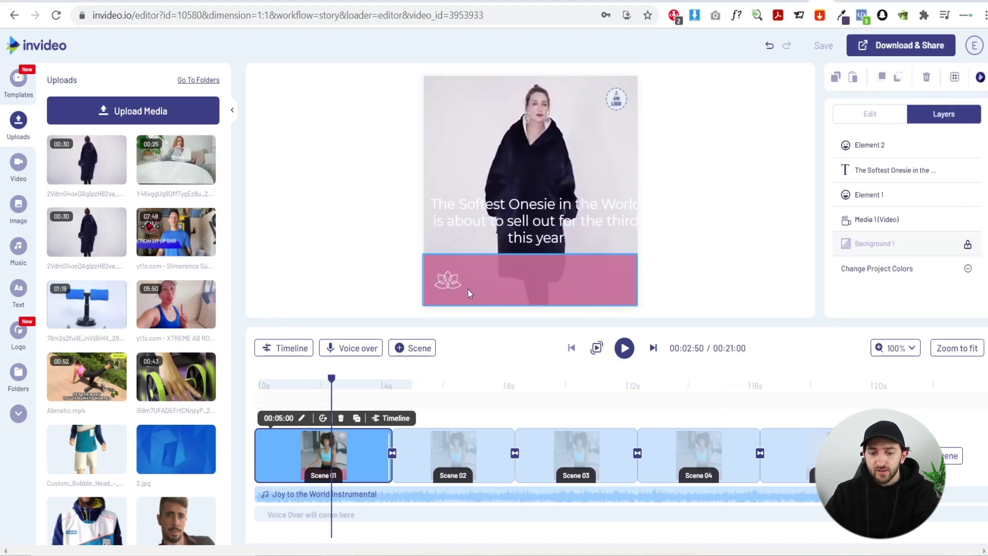
pyautogui.click(453, 286)
pyautogui.press('Delete')
# - Move the Scene 01 caption onto the pink banner, set its font size to 50 and center it horizontally
pyautogui.moveTo(535, 220); pyautogui.dragTo(535, 274)
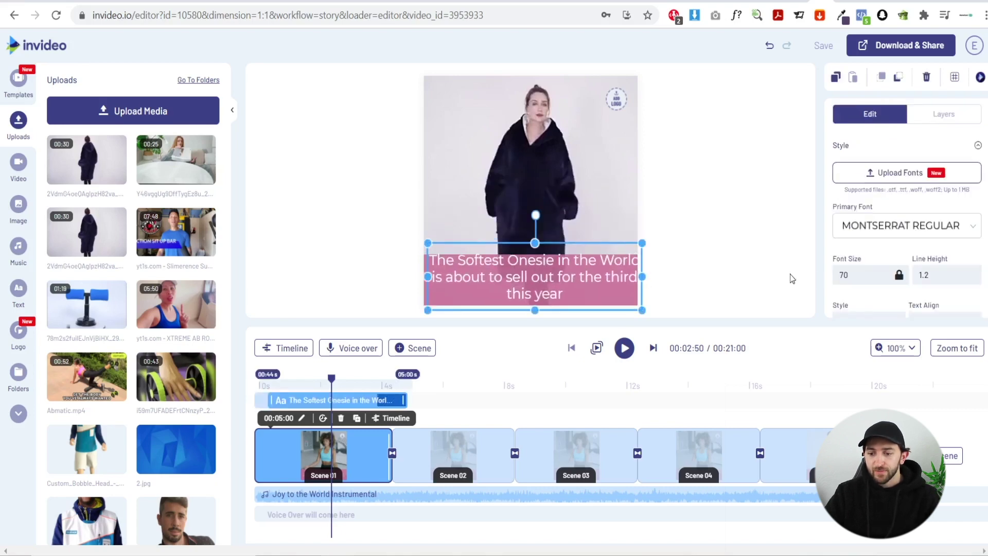
pyautogui.doubleClick(848, 276)
pyautogui.write('5')
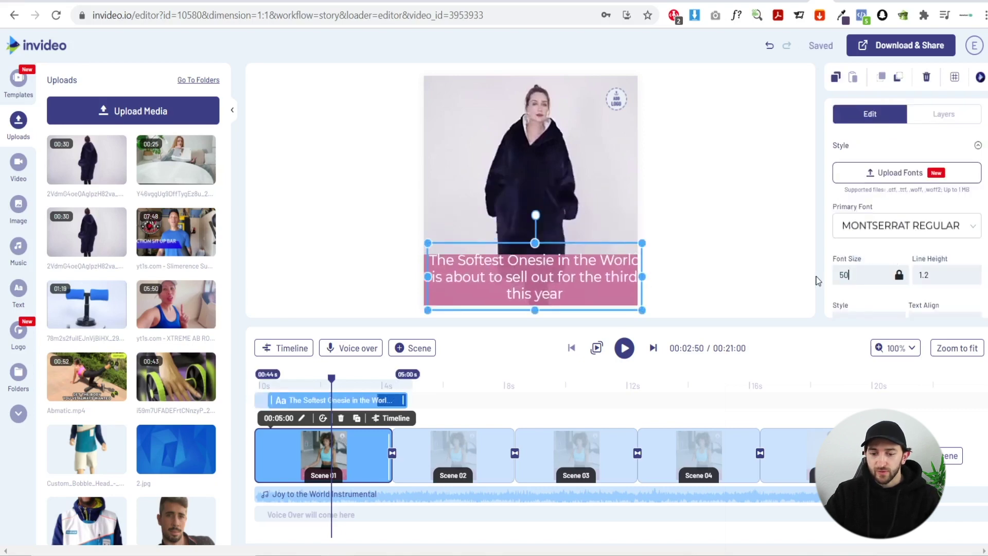
pyautogui.write('0')
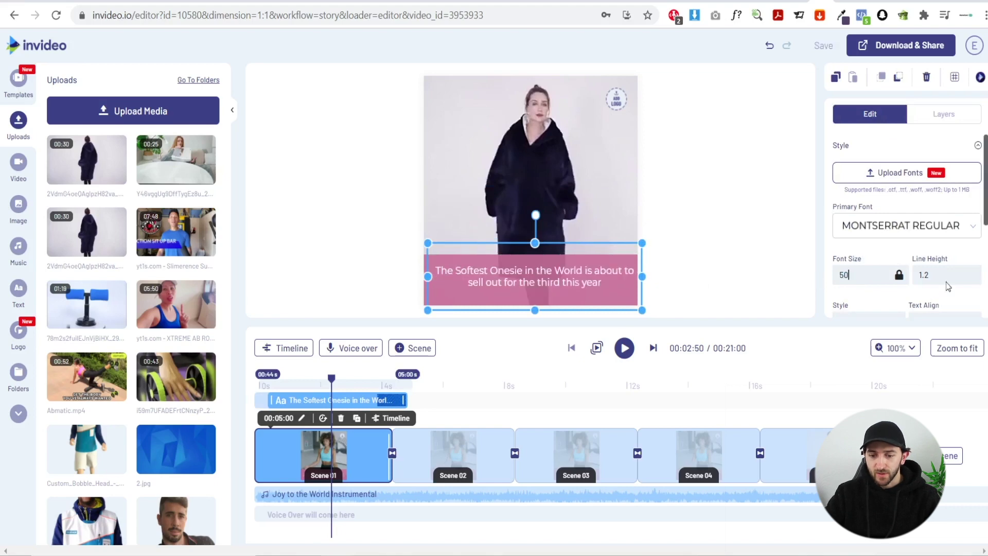
pyautogui.click(605, 278)
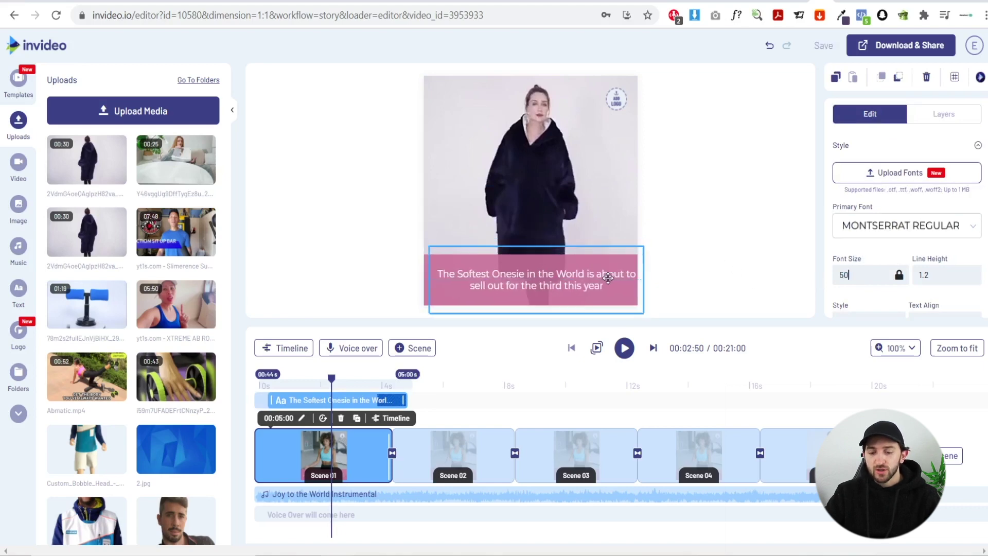
pyautogui.click(603, 280)
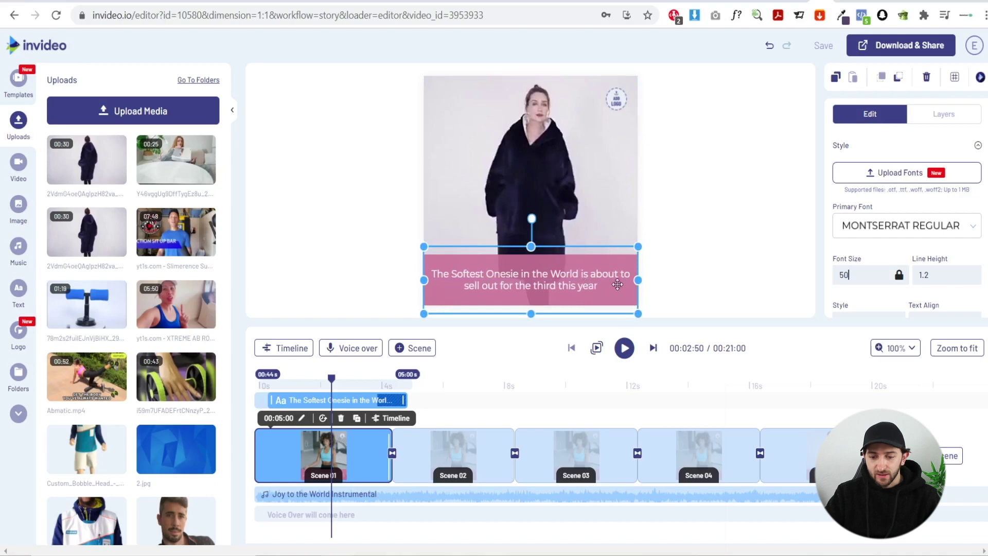
# - Reduce the Scene 01 caption's font size to 45
pyautogui.moveTo(854, 275); pyautogui.dragTo(798, 277)
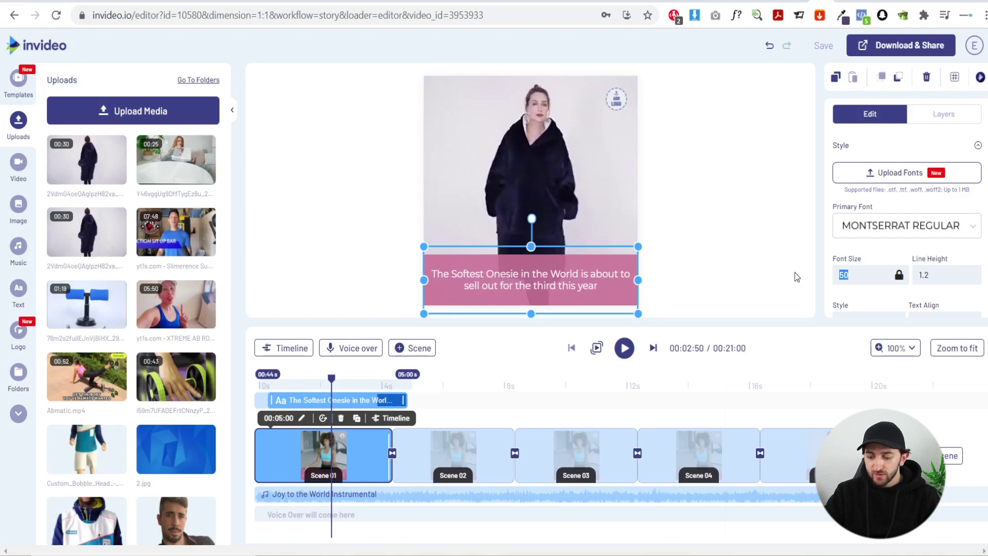
pyautogui.write('45')
pyautogui.click(697, 267)
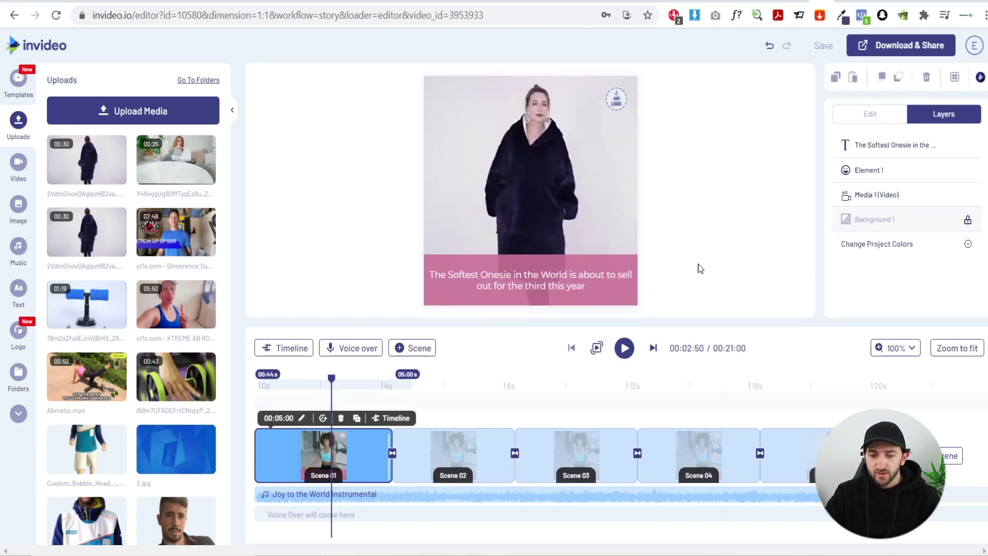
pyautogui.click(558, 276)
pyautogui.click(674, 254)
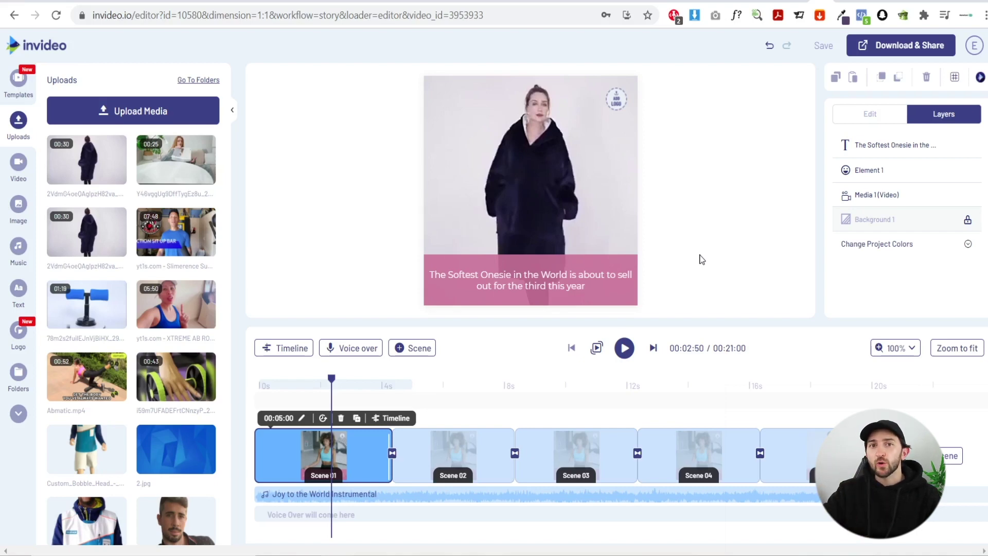
# - Place the Comfy Knit logo on the logo placeholder in Scene 01 and add it to all scenes
pyautogui.click(26, 330)
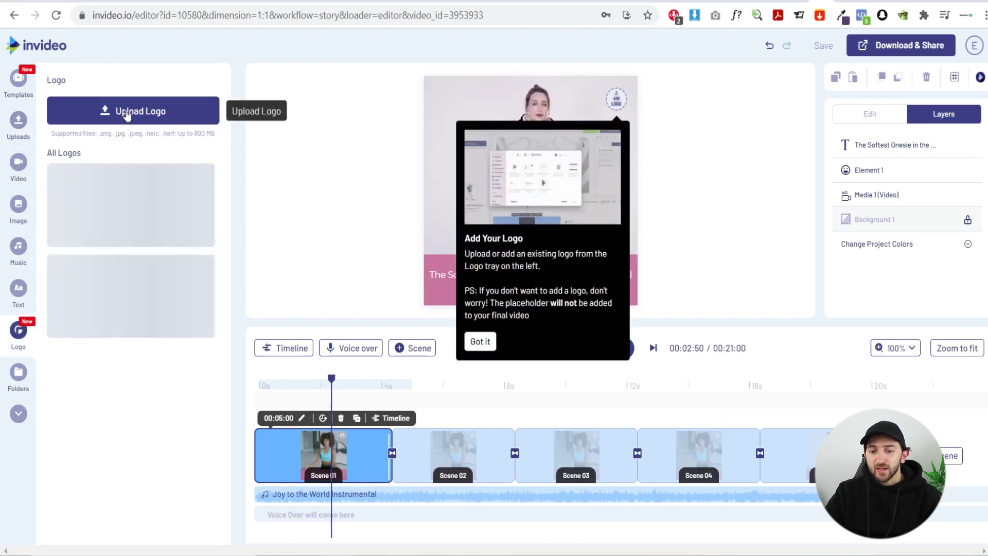
pyautogui.click(480, 341)
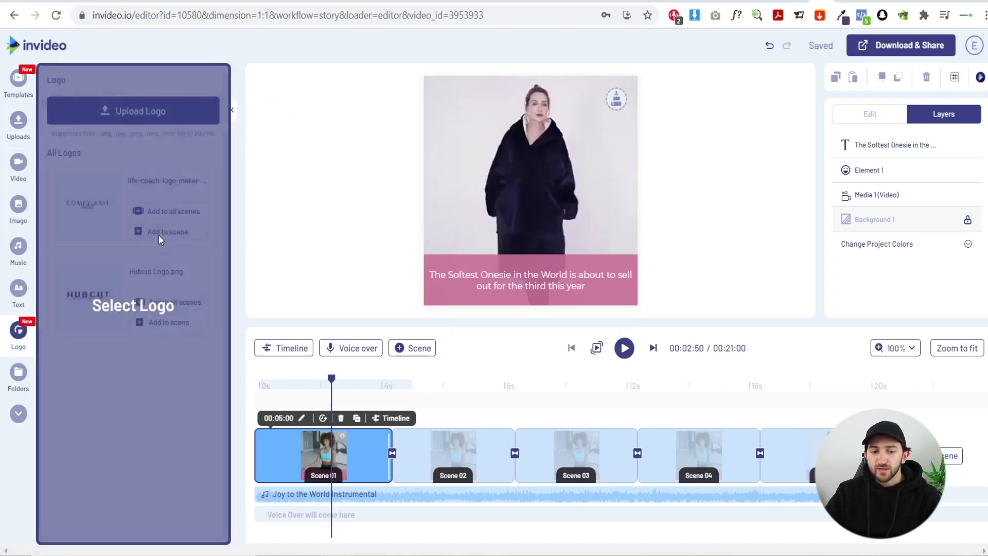
pyautogui.click(150, 114)
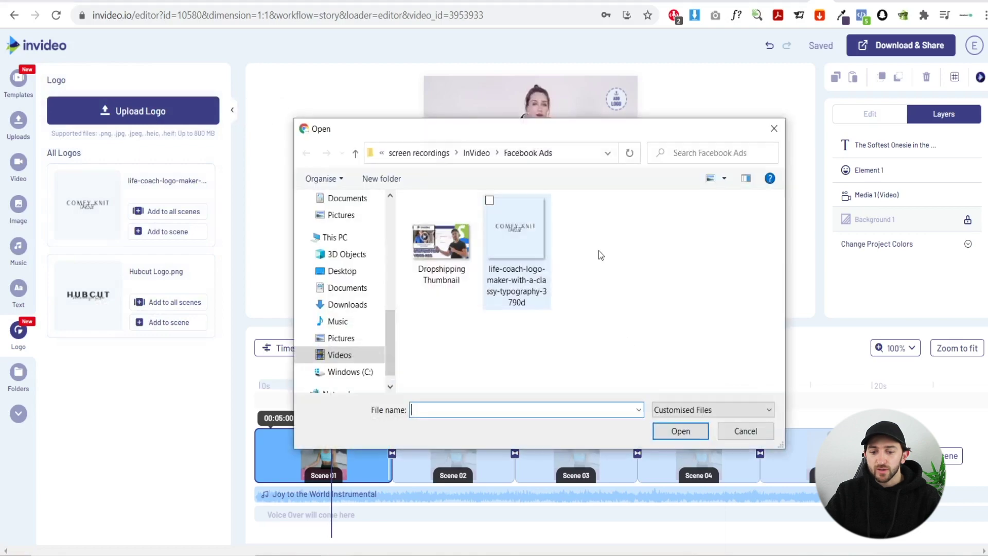
pyautogui.click(751, 436)
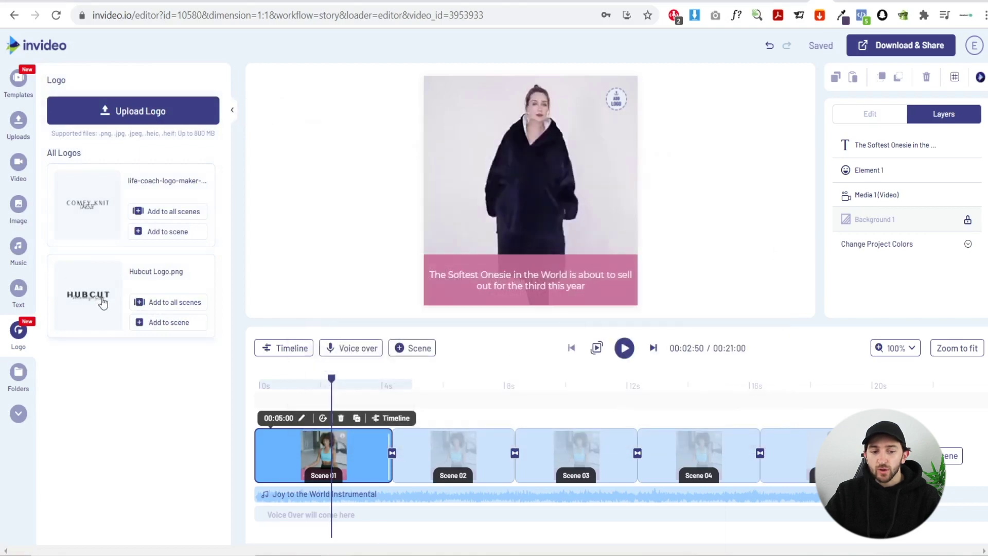
pyautogui.moveTo(91, 219); pyautogui.dragTo(620, 106)
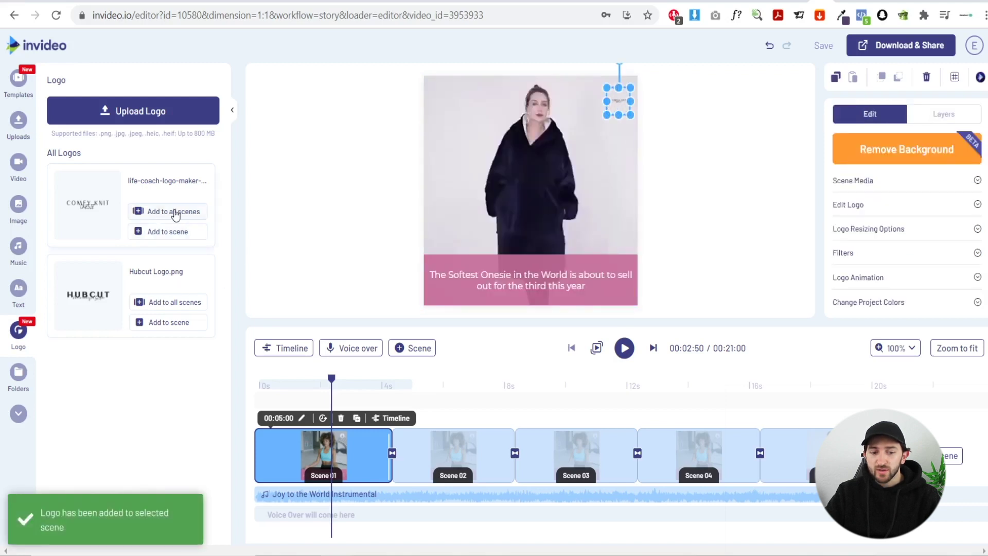
pyautogui.click(201, 215)
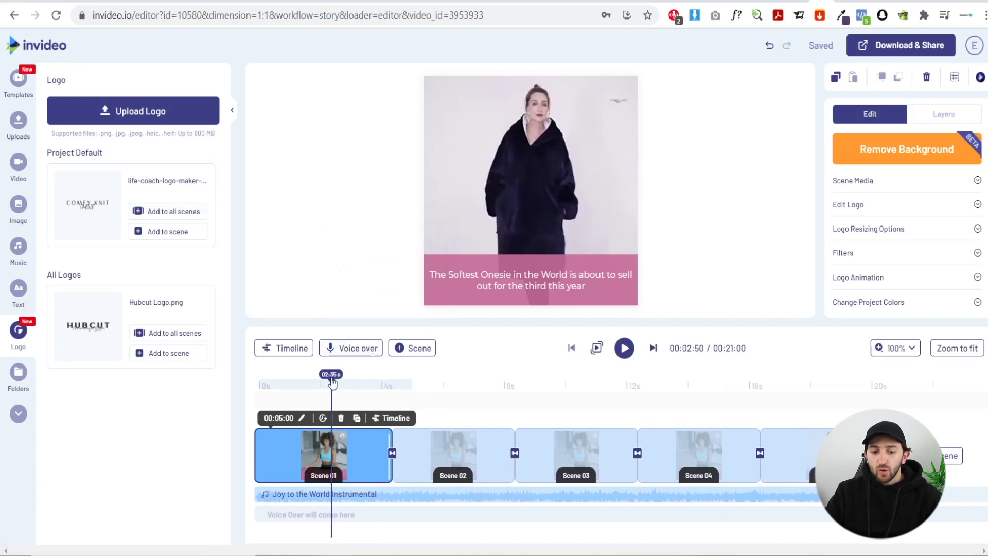
# - Turn off the sound of the product video in Scene 01
pyautogui.moveTo(332, 378)
pyautogui.mouseDown()
pyautogui.moveTo(411, 389)
pyautogui.moveTo(338, 394)
pyautogui.mouseUp()
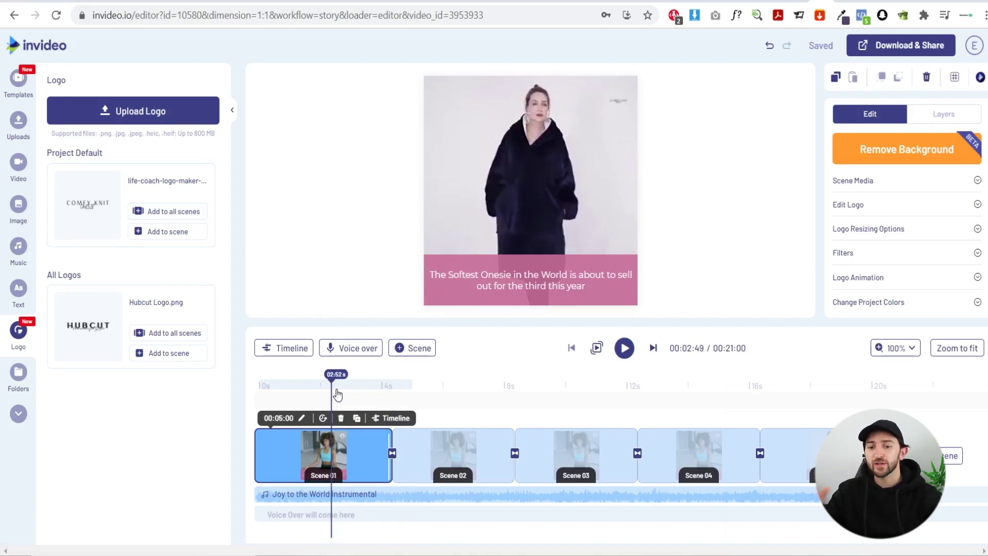
pyautogui.click(484, 140)
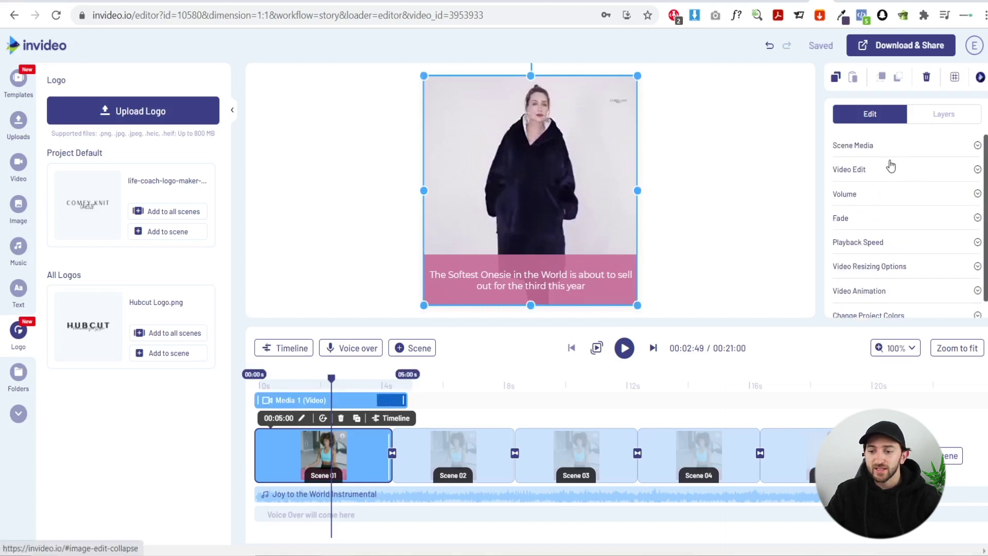
pyautogui.click(870, 168)
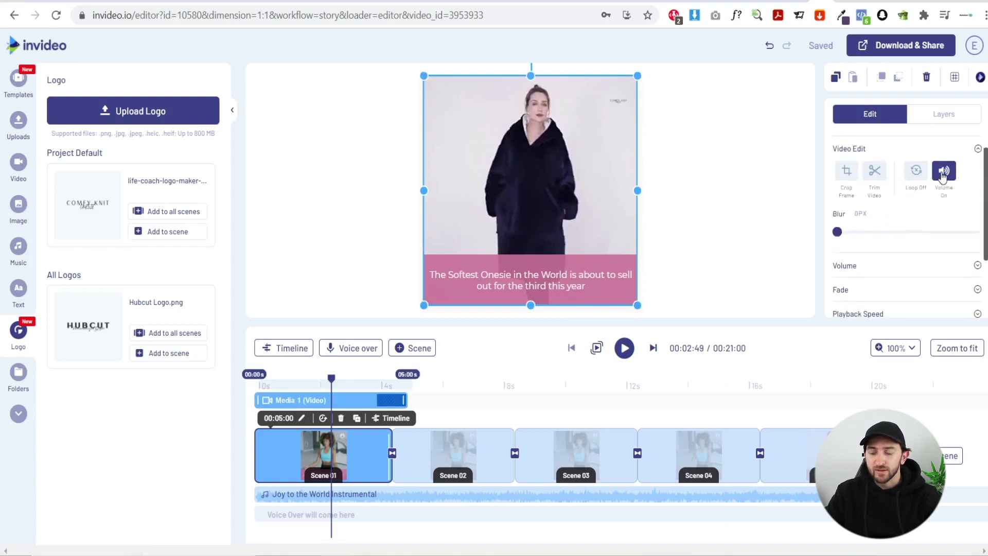
pyautogui.click(943, 175)
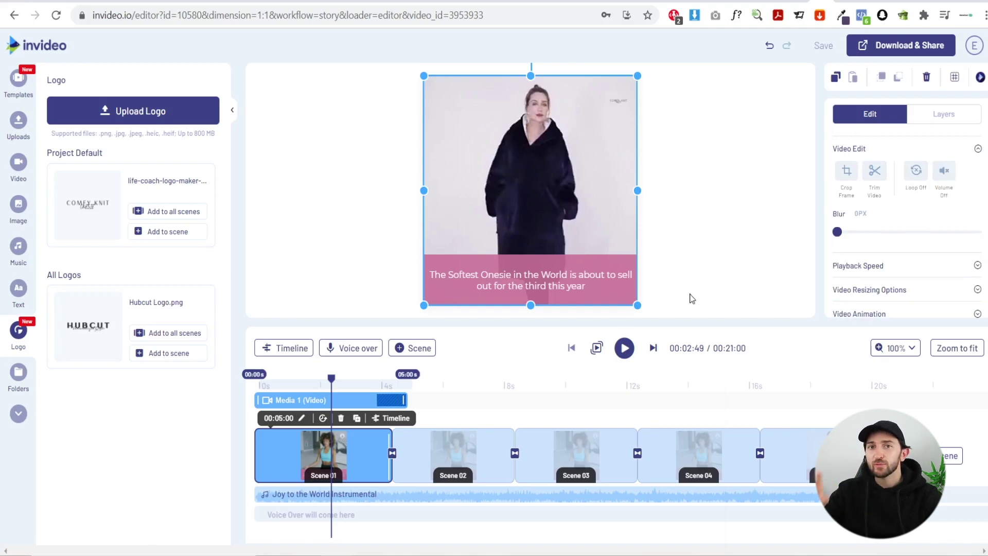
# - Replace the Joy to the World Instrumental background music with the Chill Hop track from the Chill Out genre, previewing it first
pyautogui.click(424, 495)
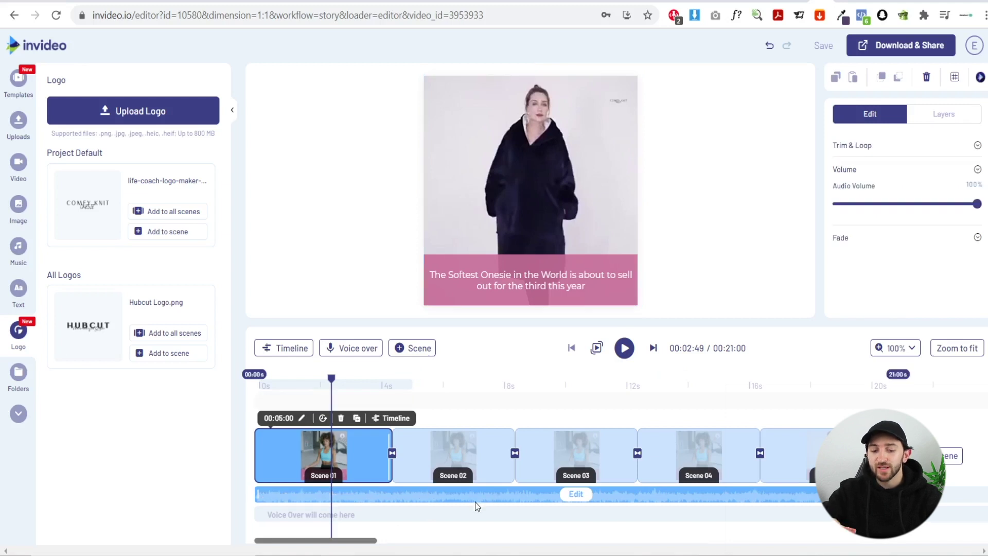
pyautogui.press('Delete')
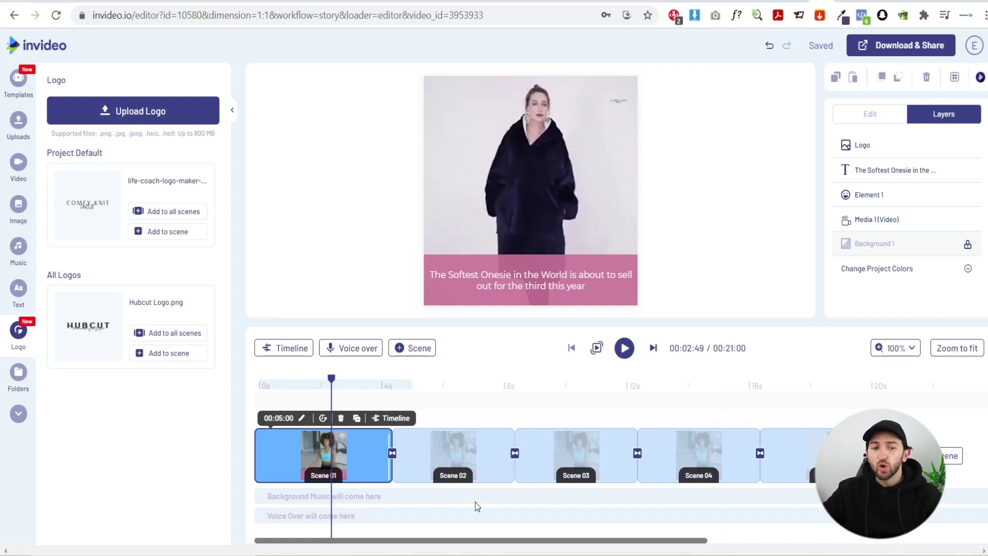
pyautogui.click(19, 271)
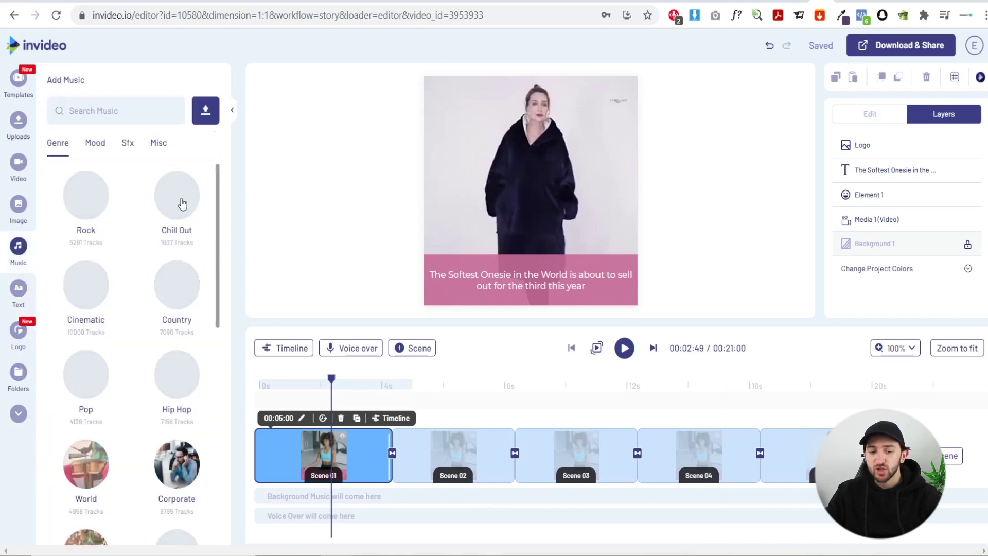
pyautogui.click(183, 204)
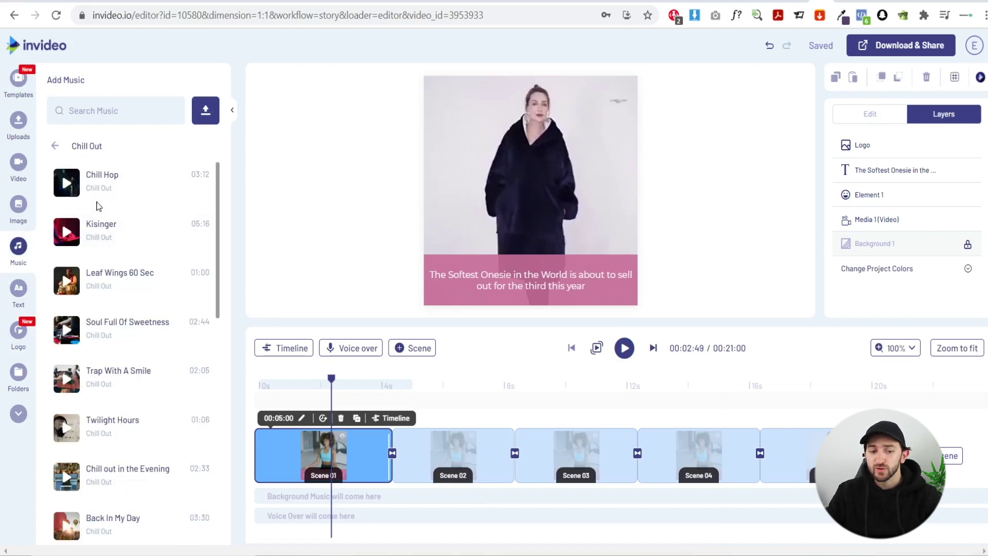
pyautogui.click(68, 187)
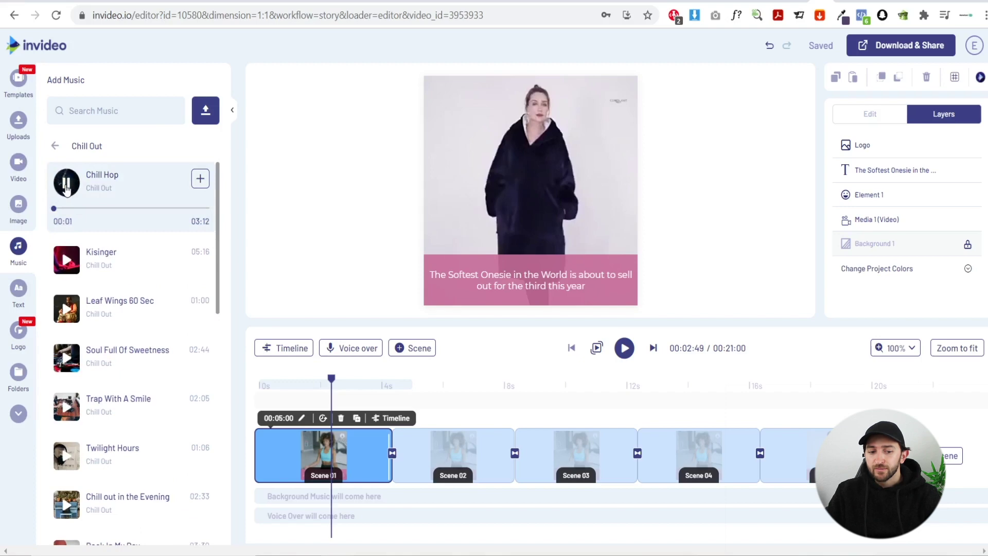
pyautogui.click(66, 186)
pyautogui.click(200, 180)
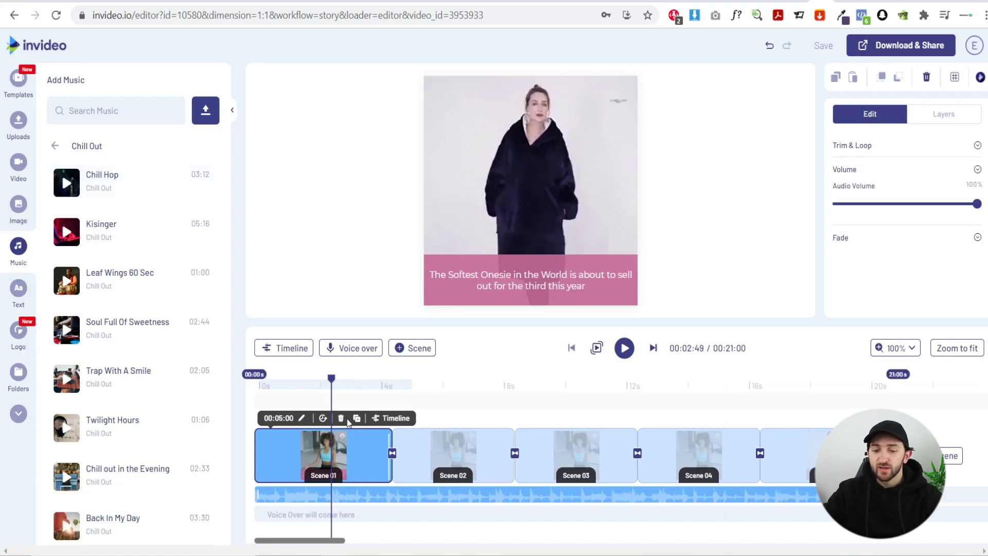
# - Replace Scene 02's video with the uploaded 25-second clip of the woman sitting at the white table
pyautogui.click(448, 395)
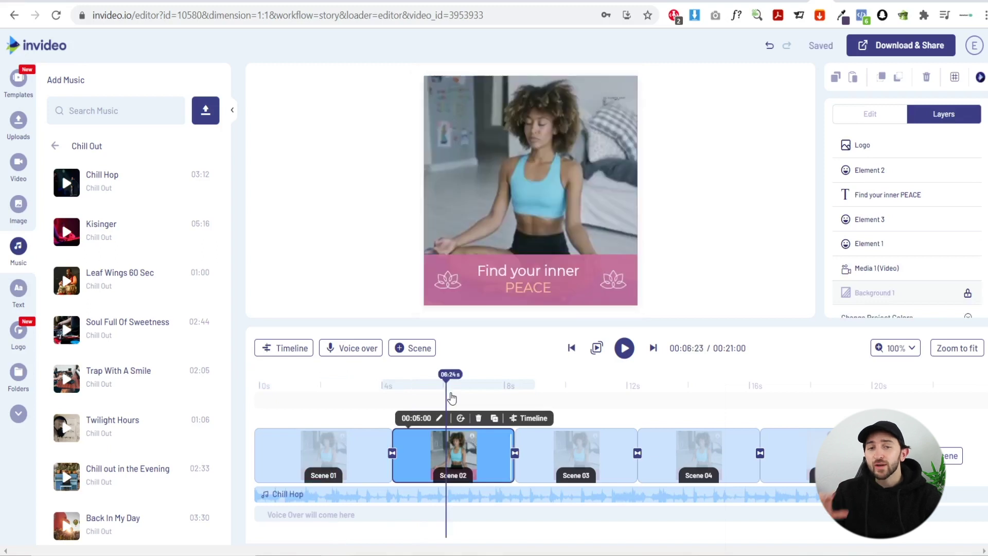
pyautogui.click(18, 121)
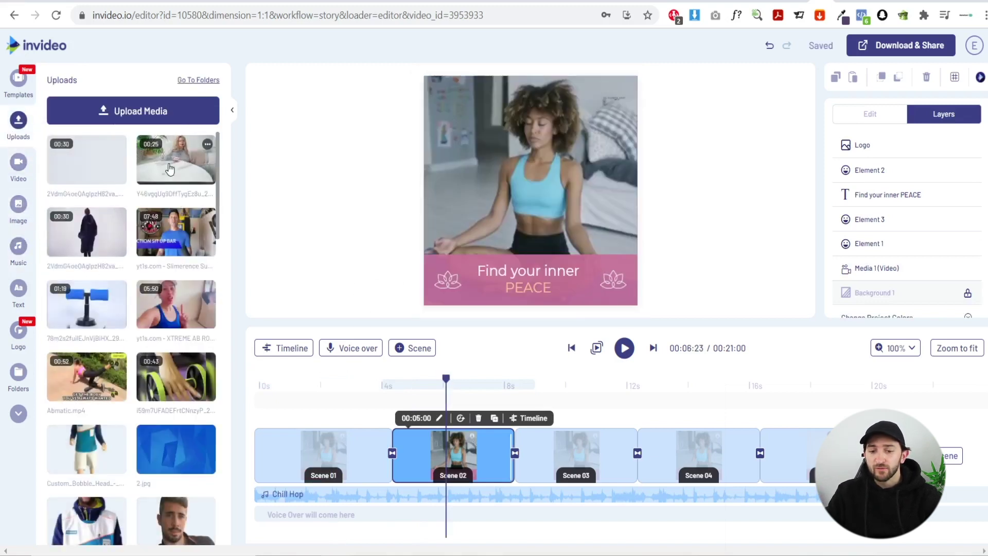
pyautogui.moveTo(174, 163); pyautogui.dragTo(520, 176)
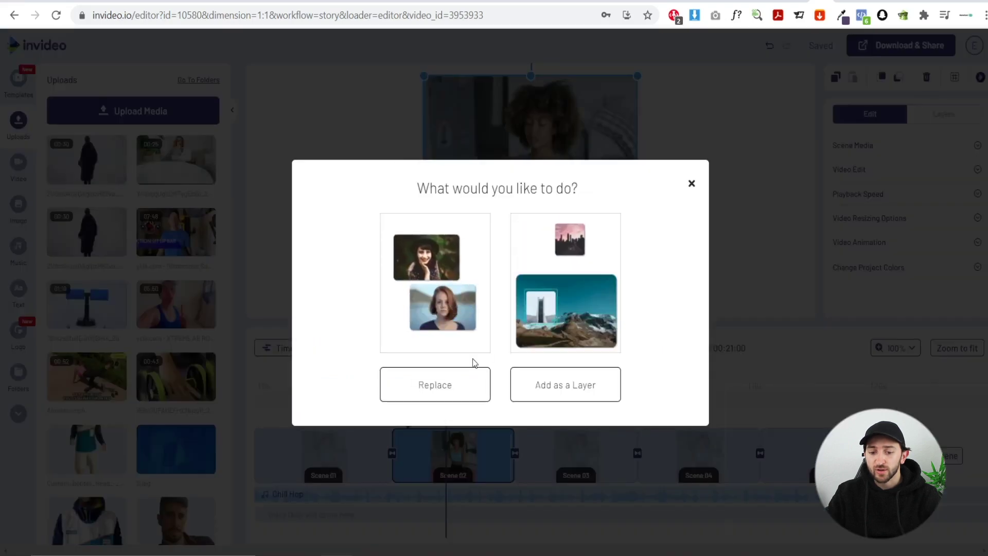
pyautogui.click(454, 381)
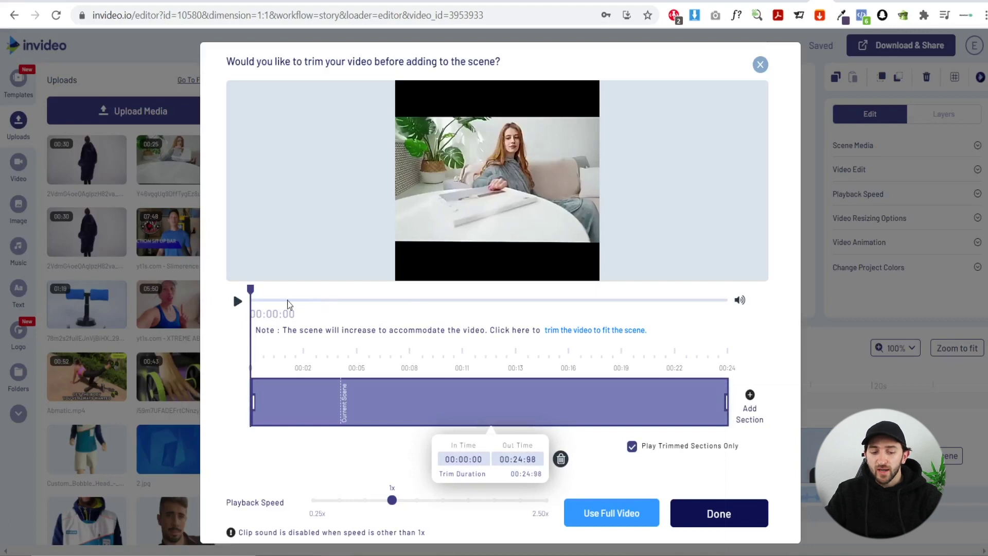
# - Find the shot of the person in the black onesie and set the clip's in time to 00:07:00
pyautogui.moveTo(252, 291); pyautogui.dragTo(377, 292)
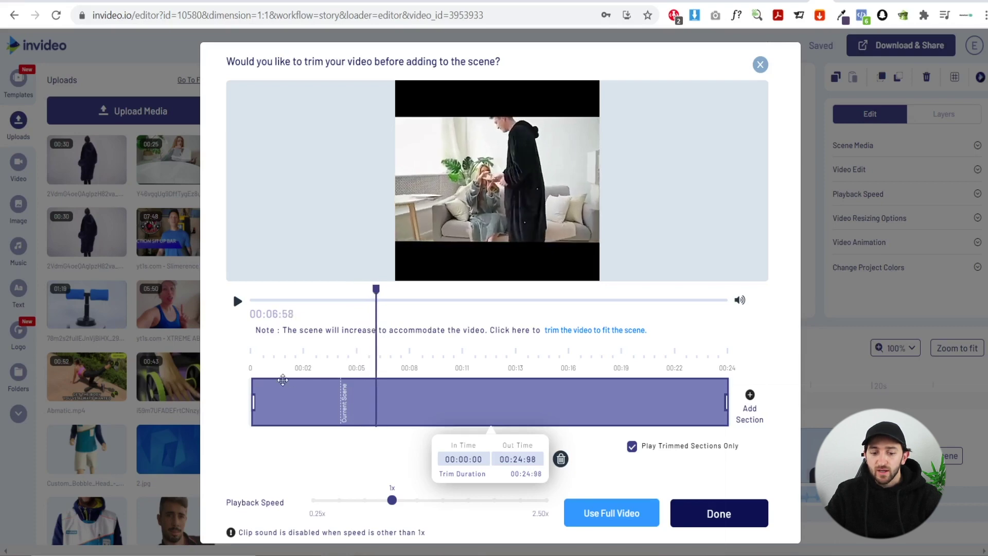
pyautogui.moveTo(255, 404); pyautogui.dragTo(378, 395)
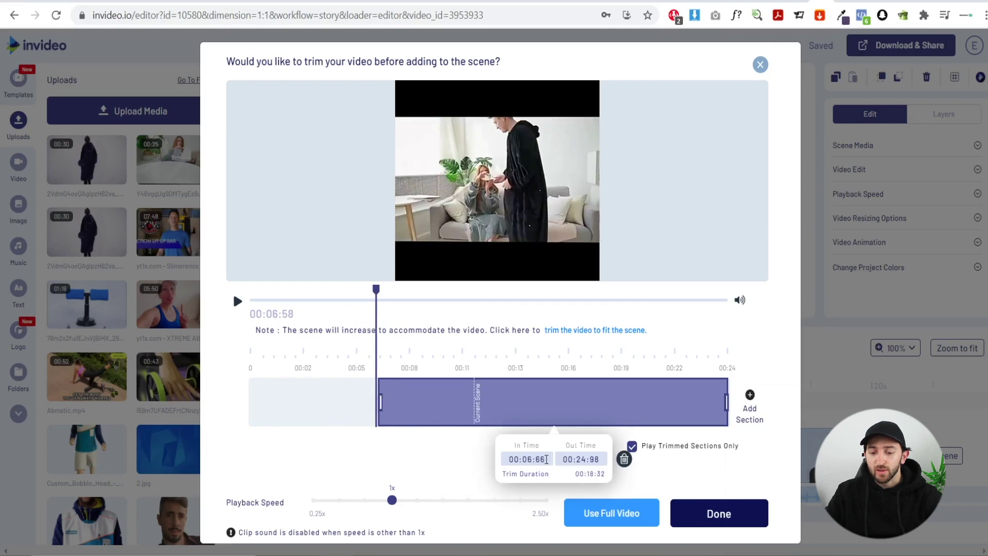
pyautogui.moveTo(547, 460); pyautogui.dragTo(509, 460)
pyautogui.doubleClick(529, 460)
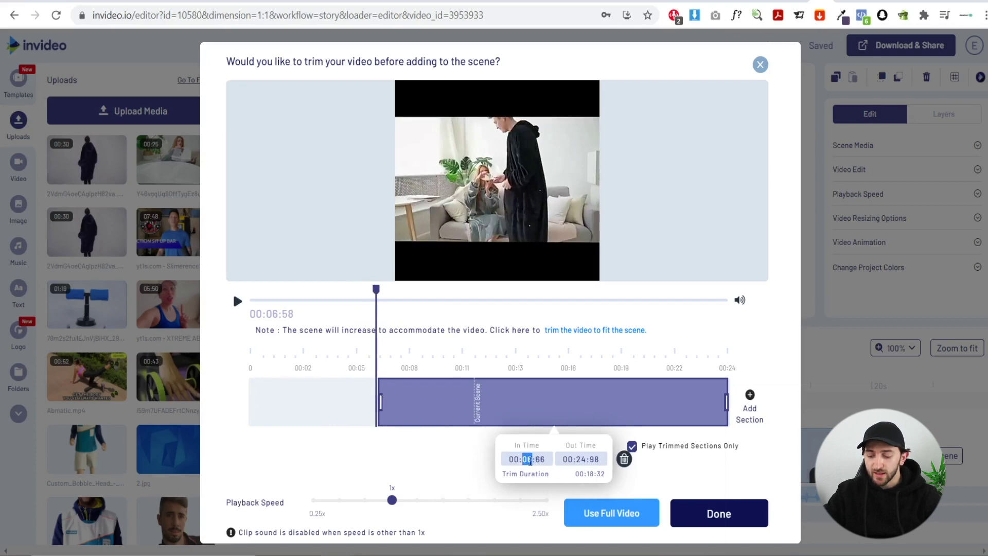
pyautogui.write('07')
pyautogui.tripleClick(547, 459)
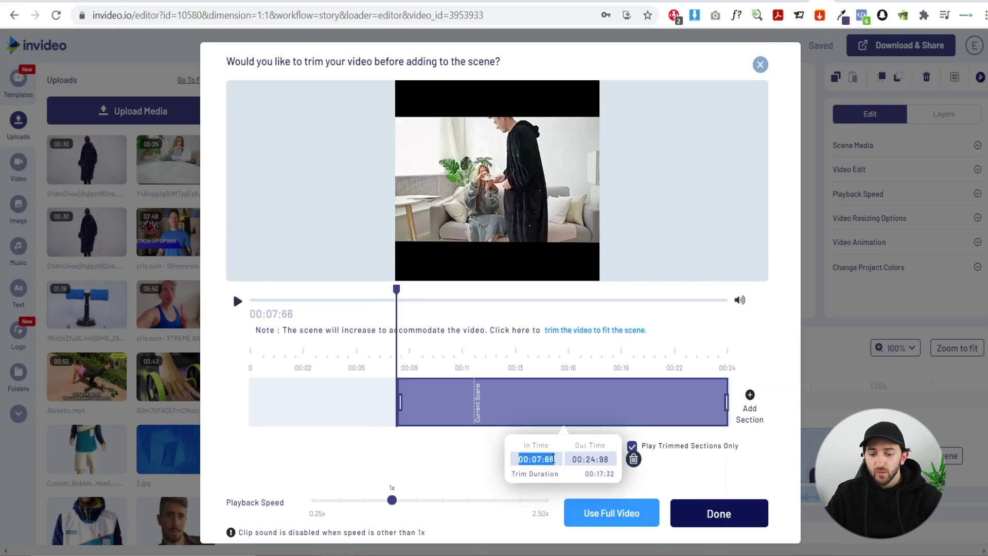
pyautogui.click(551, 459)
pyautogui.write('00')
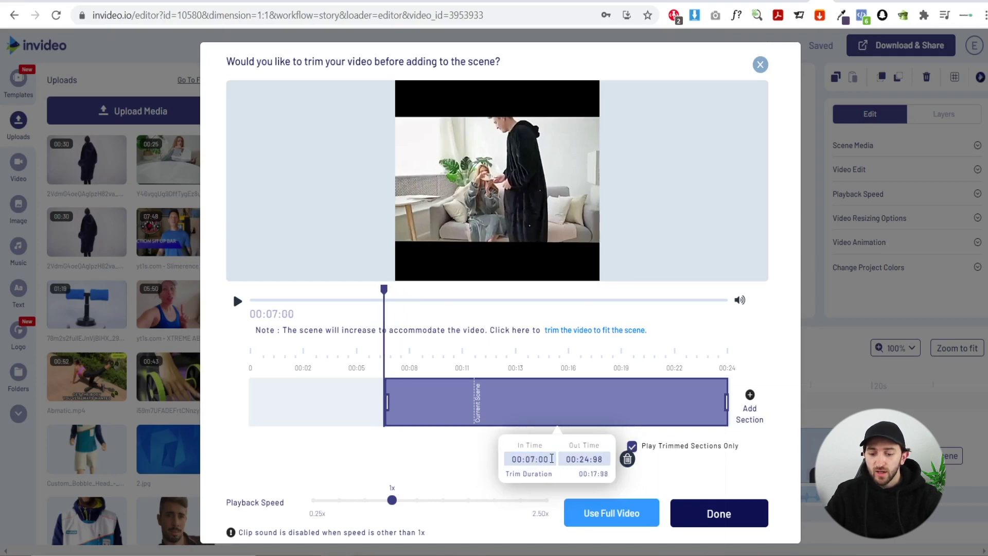
# - Set the clip's out time to 00:12:00 and apply the trimmed section to Scene 02
pyautogui.tripleClick(583, 460)
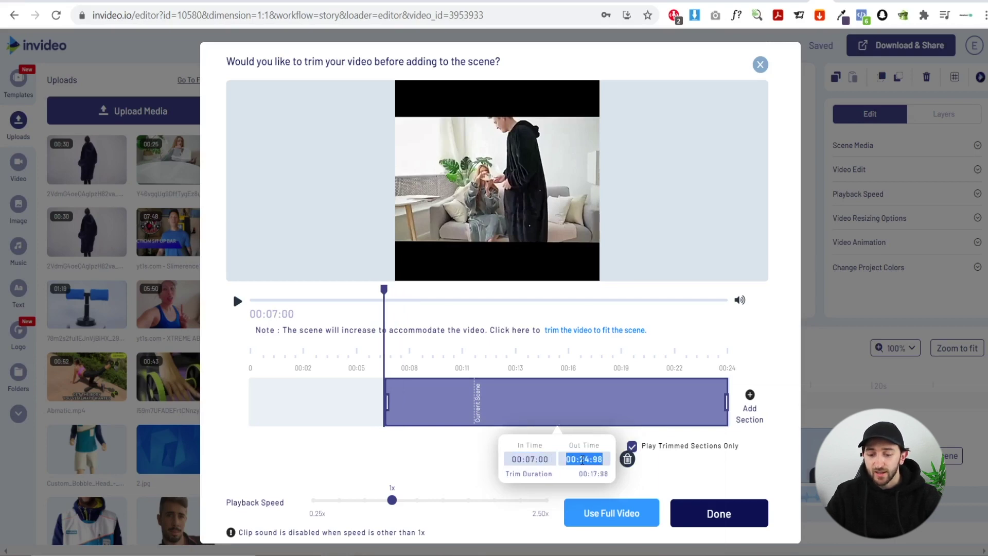
pyautogui.doubleClick(582, 460)
pyautogui.write('12')
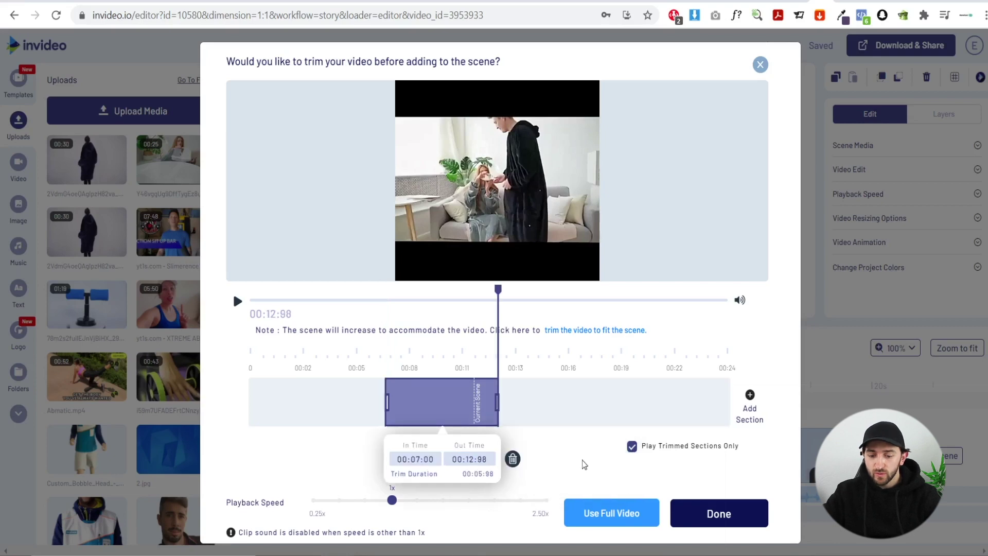
pyautogui.doubleClick(483, 459)
pyautogui.write('00')
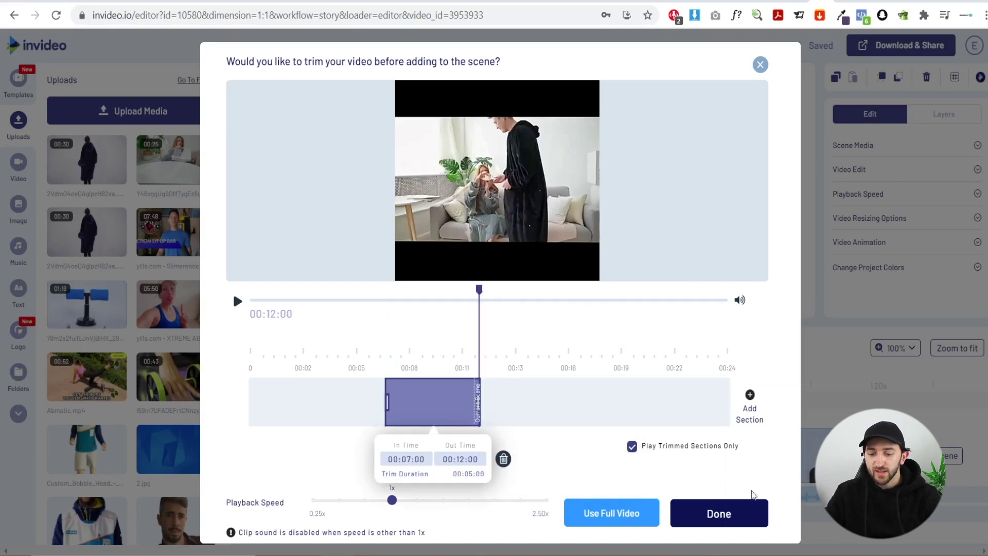
pyautogui.click(755, 513)
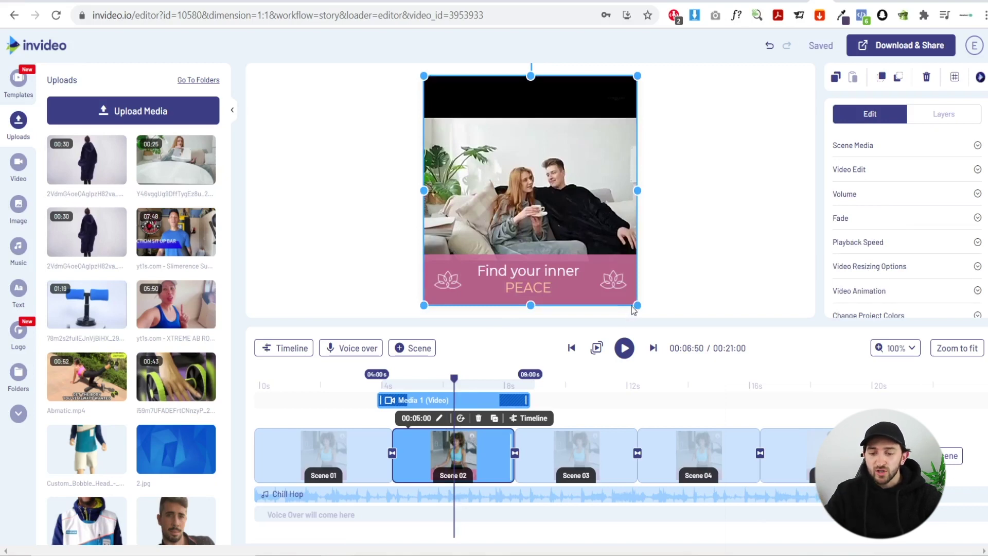
# - Enlarge and reposition Scene 02's video so the couple on the sofa fills the square frame without the black bars
pyautogui.moveTo(638, 305); pyautogui.dragTo(702, 315)
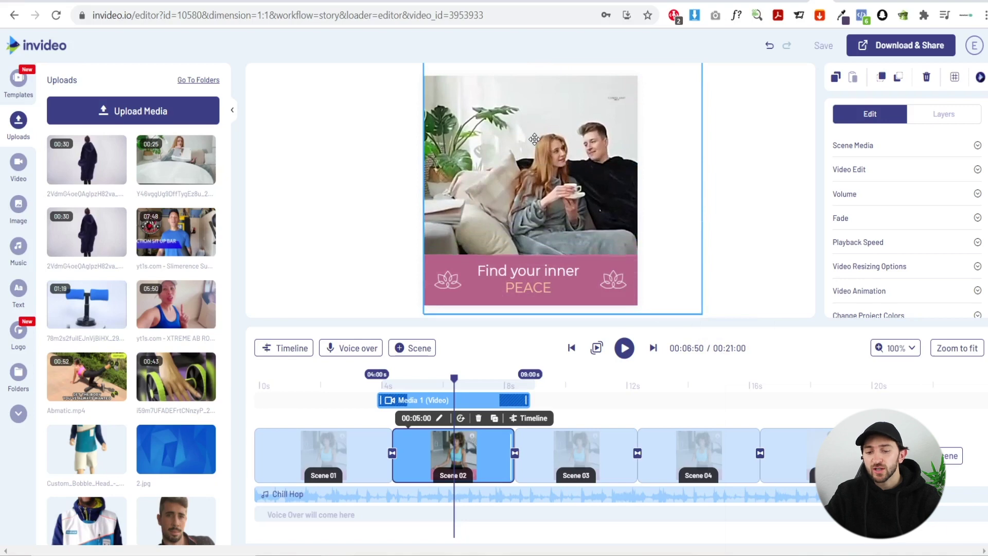
pyautogui.moveTo(534, 139); pyautogui.dragTo(498, 132)
pyautogui.moveTo(666, 314); pyautogui.dragTo(709, 348)
pyautogui.moveTo(582, 206)
pyautogui.mouseDown()
pyautogui.moveTo(555, 207)
pyautogui.moveTo(564, 208)
pyautogui.mouseUp()
pyautogui.click(687, 260)
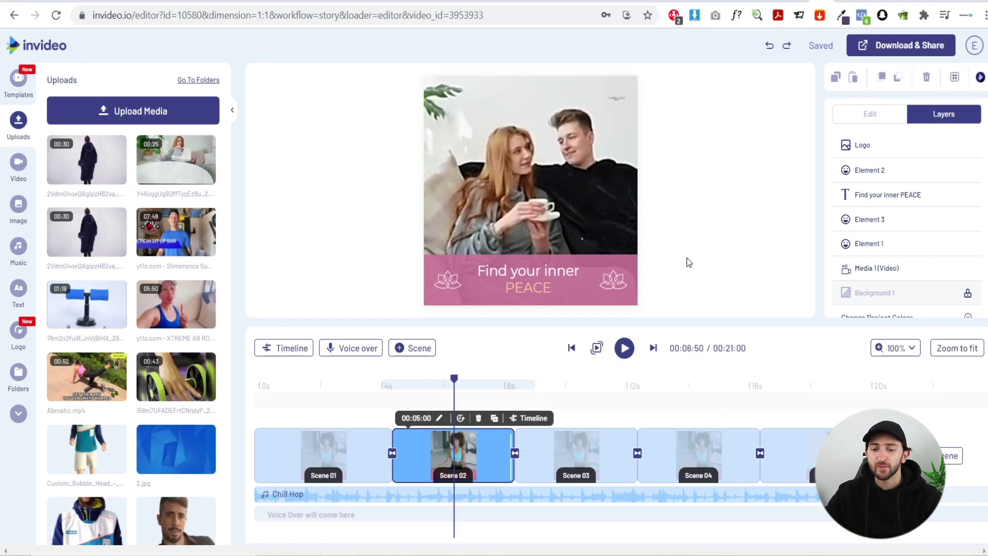
# - Delete the two lotus icons beside the caption in Scene 02
pyautogui.click(618, 282)
pyautogui.press('Delete')
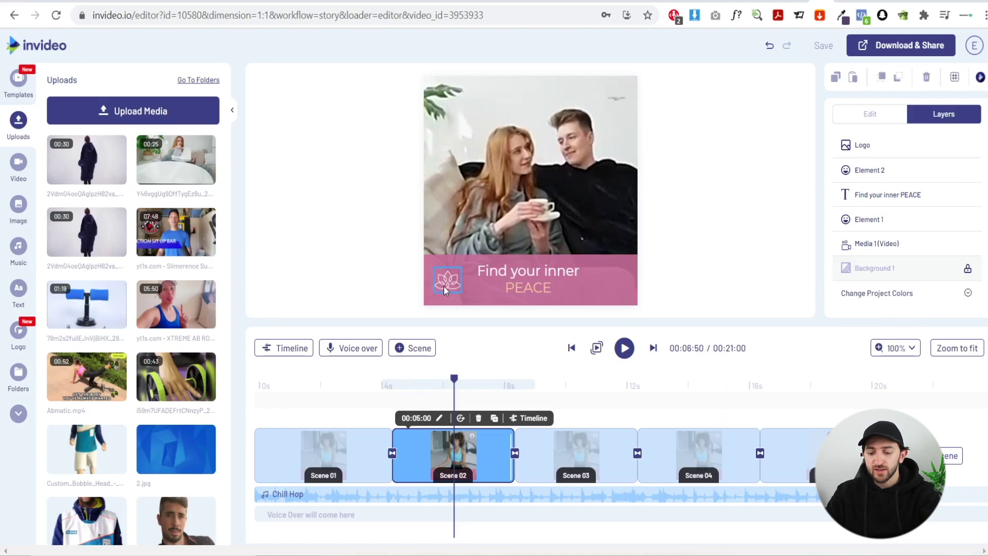
pyautogui.click(445, 284)
# - Replace Scene 02's caption with "It is a customers favourite for 3 simple reasons" and resize its text box to fit two lines
pyautogui.click(510, 284)
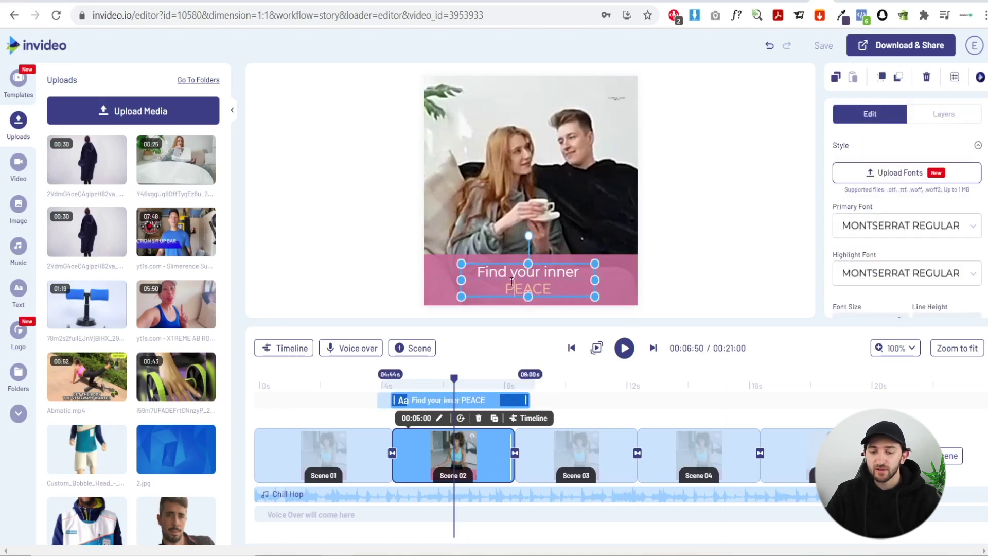
pyautogui.doubleClick(511, 282)
pyautogui.hotkey('ctrl', 'a')
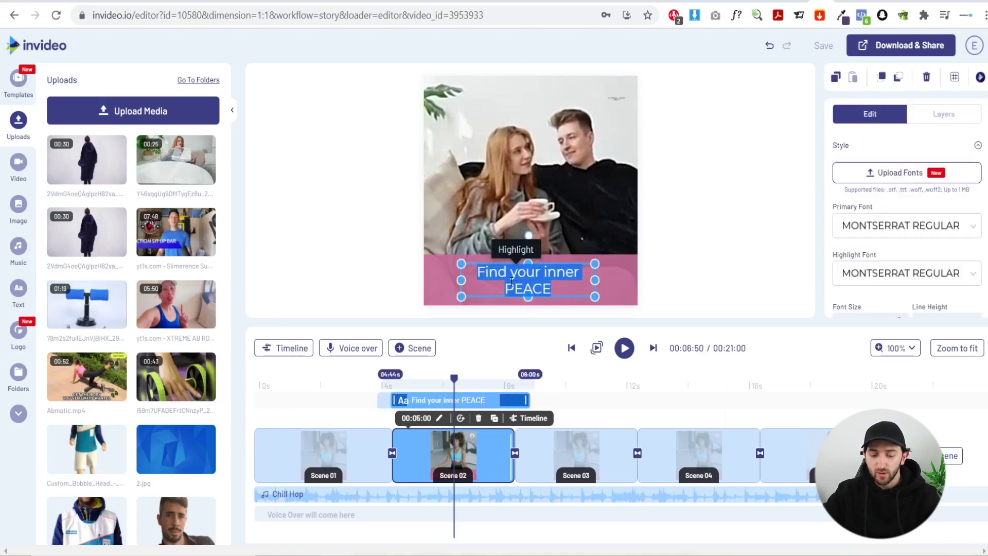
pyautogui.write('It')
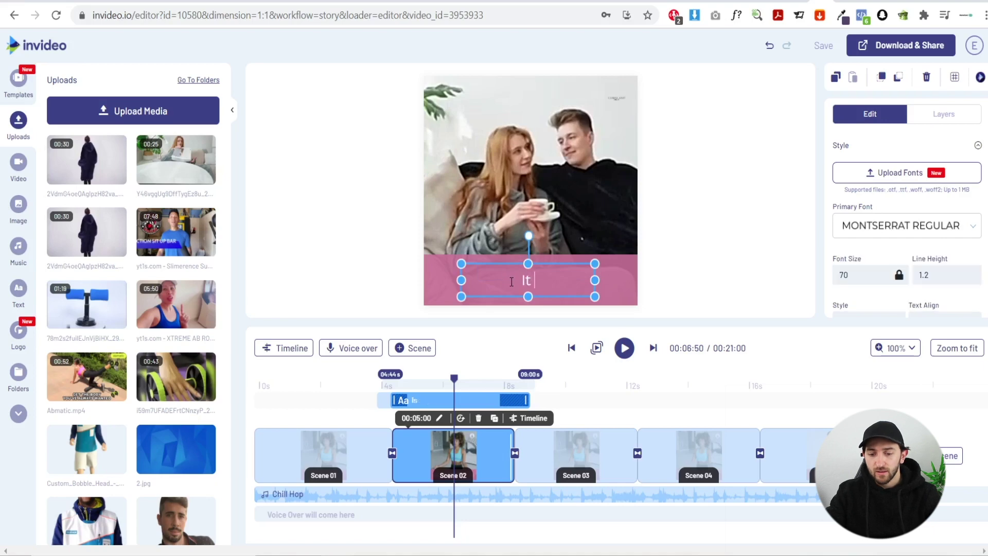
pyautogui.write(' is a customers fav')
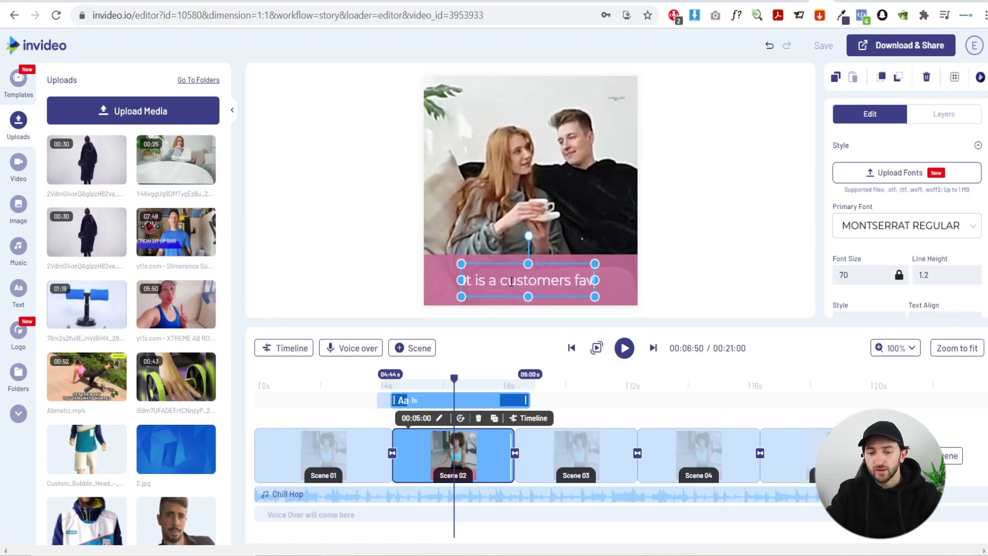
pyautogui.write('ourite for 3 simple reasons')
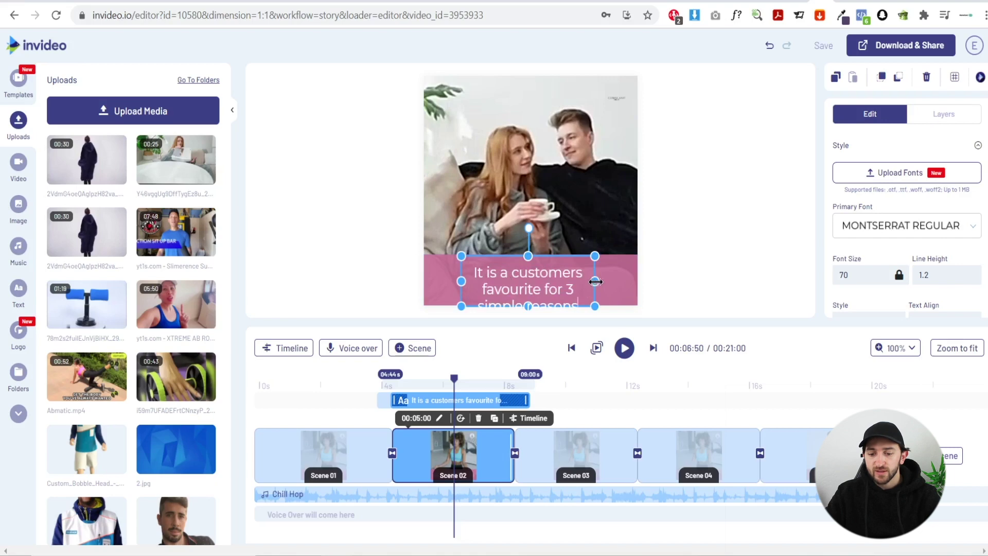
pyautogui.moveTo(595, 281); pyautogui.dragTo(569, 276)
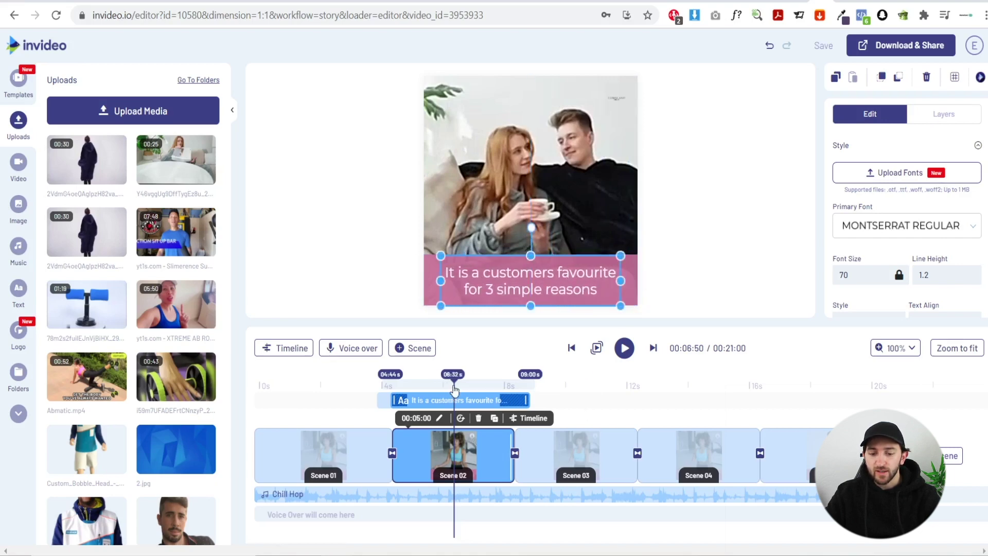
# - Replace Scene 03's video with the uploaded 30-second clip of the dark hooded onesie
pyautogui.moveTo(454, 391); pyautogui.dragTo(571, 391)
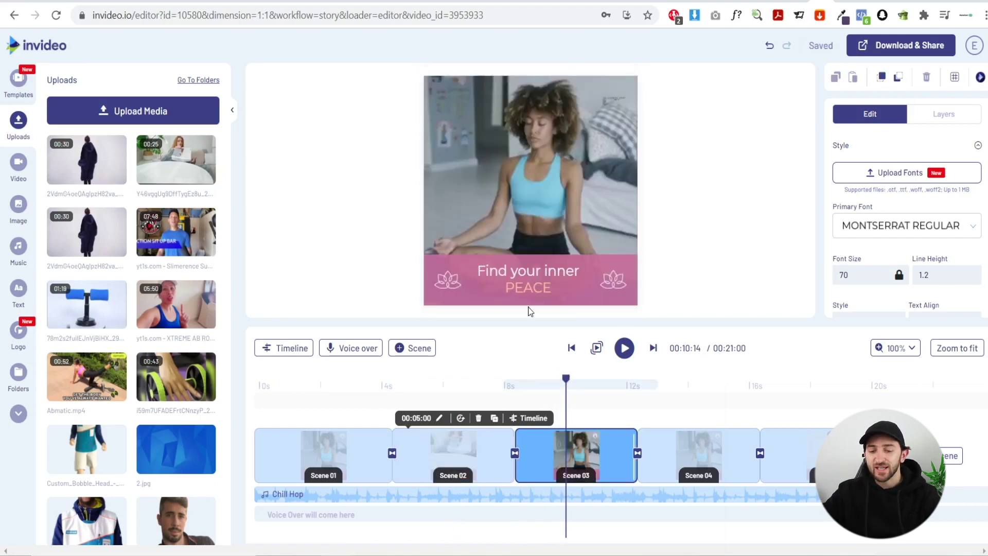
pyautogui.click(338, 273)
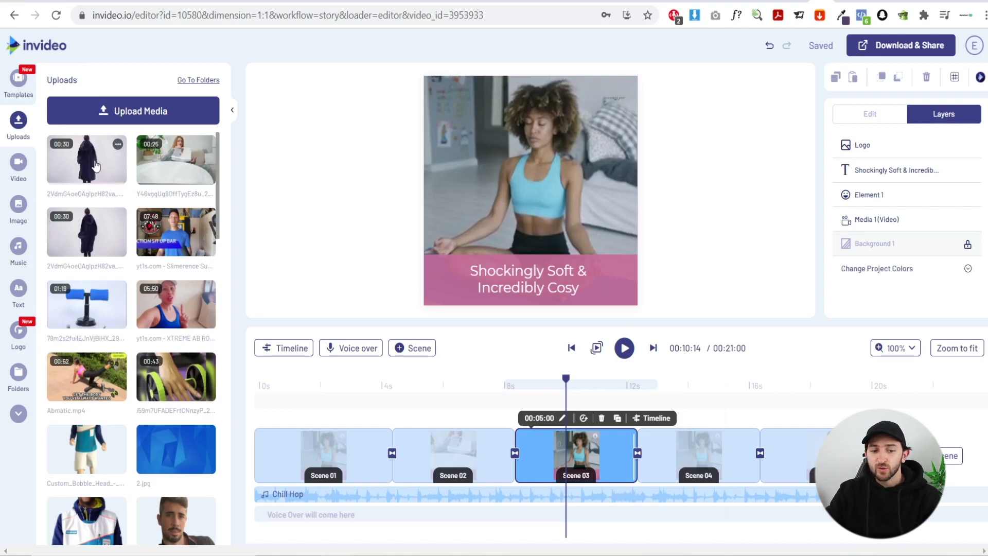
pyautogui.moveTo(108, 162); pyautogui.dragTo(551, 185)
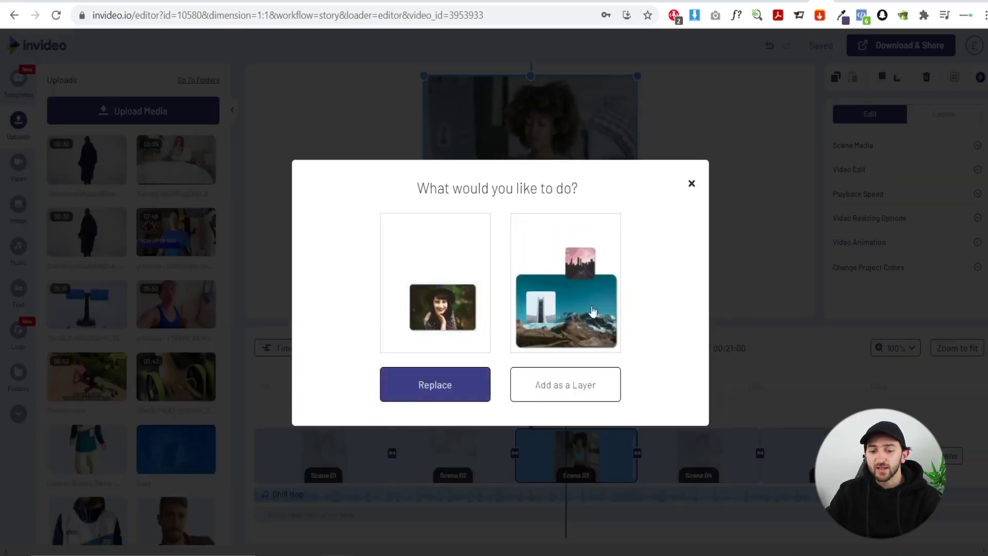
pyautogui.click(455, 384)
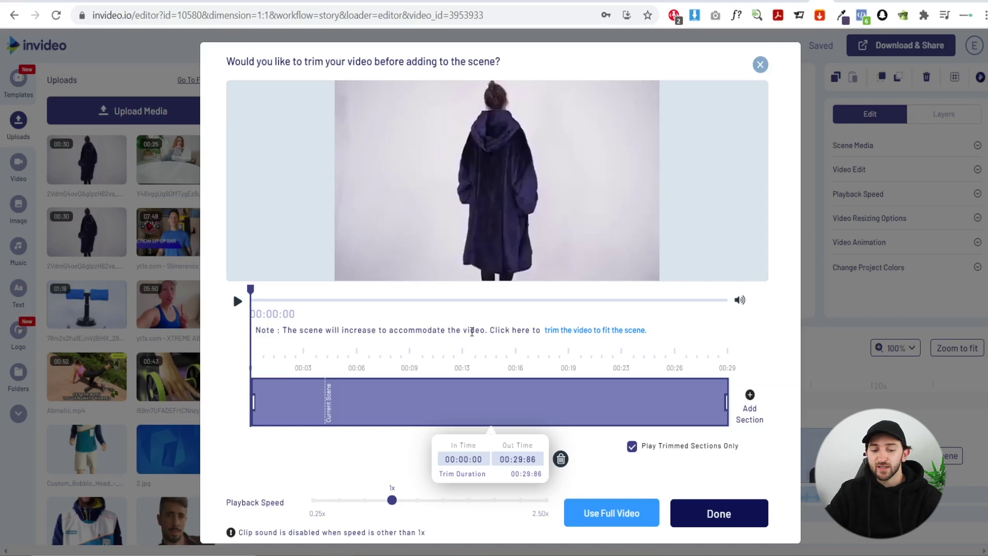
# - Find the shot of the woman facing the camera and set the clip's in time to 00:05:00
pyautogui.moveTo(252, 290); pyautogui.dragTo(375, 304)
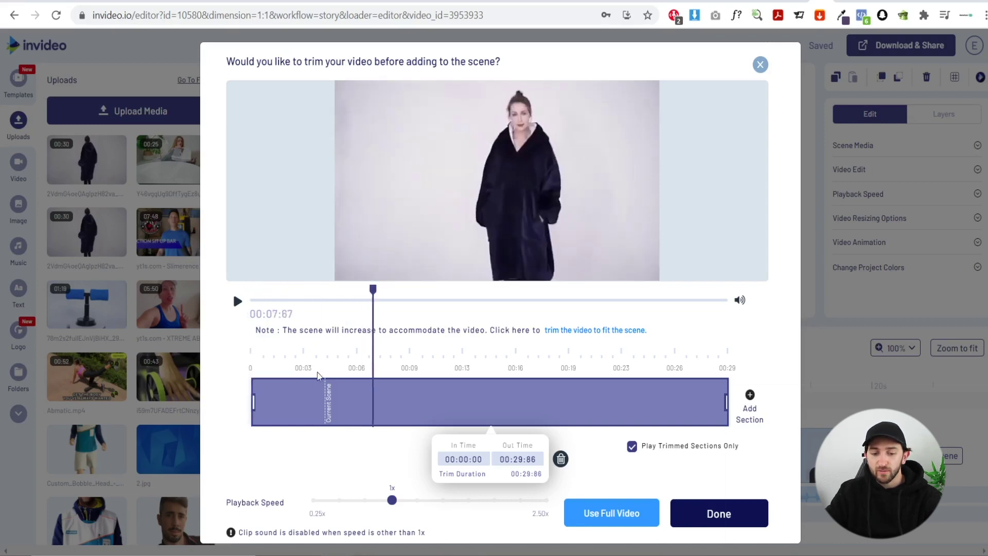
pyautogui.moveTo(253, 402); pyautogui.dragTo(383, 400)
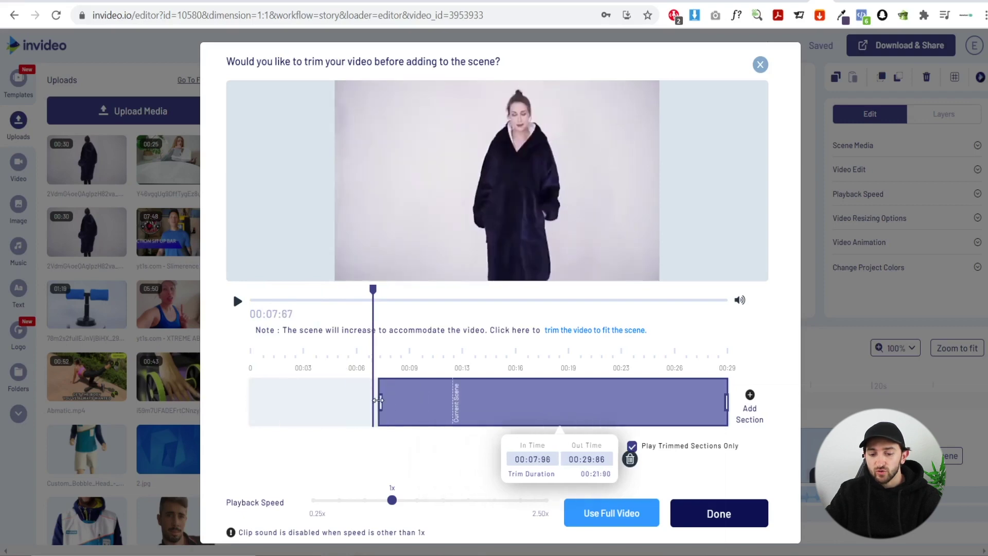
pyautogui.doubleClick(522, 458)
pyautogui.write('05')
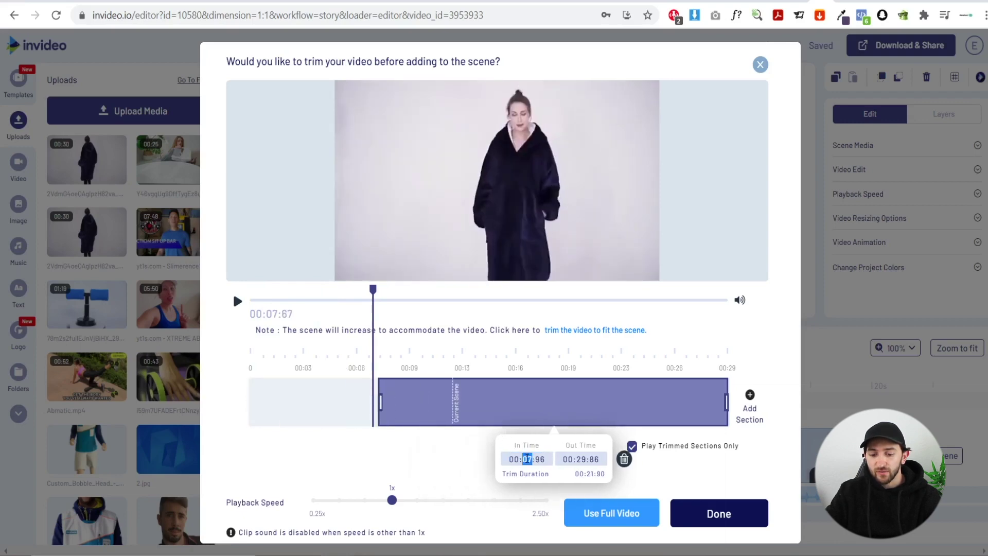
pyautogui.press('Return')
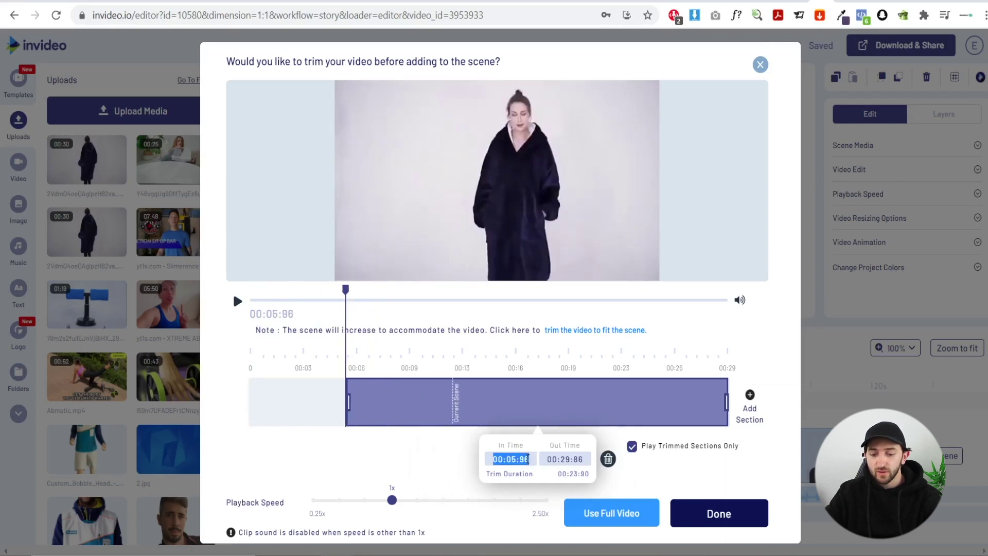
pyautogui.doubleClick(526, 459)
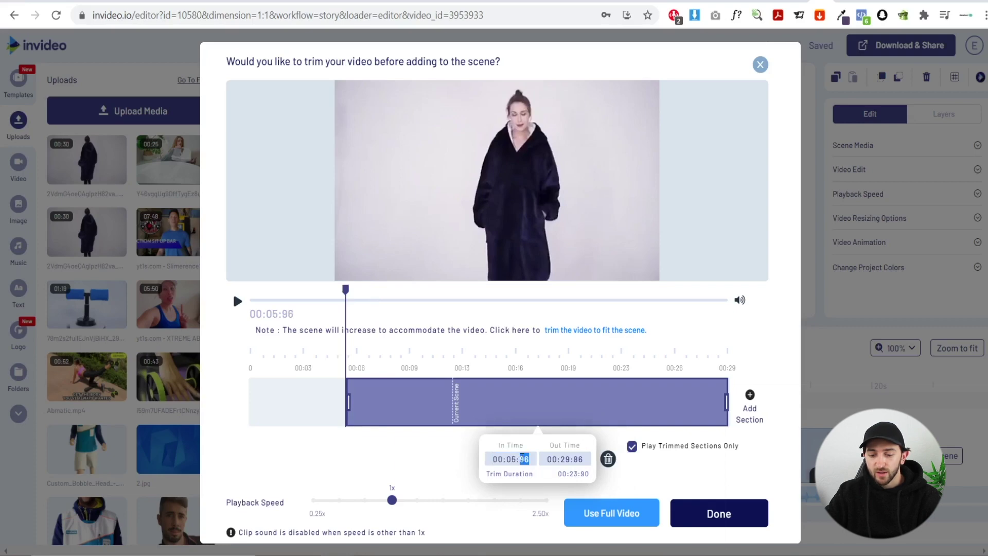
pyautogui.write('00')
pyautogui.press('Return')
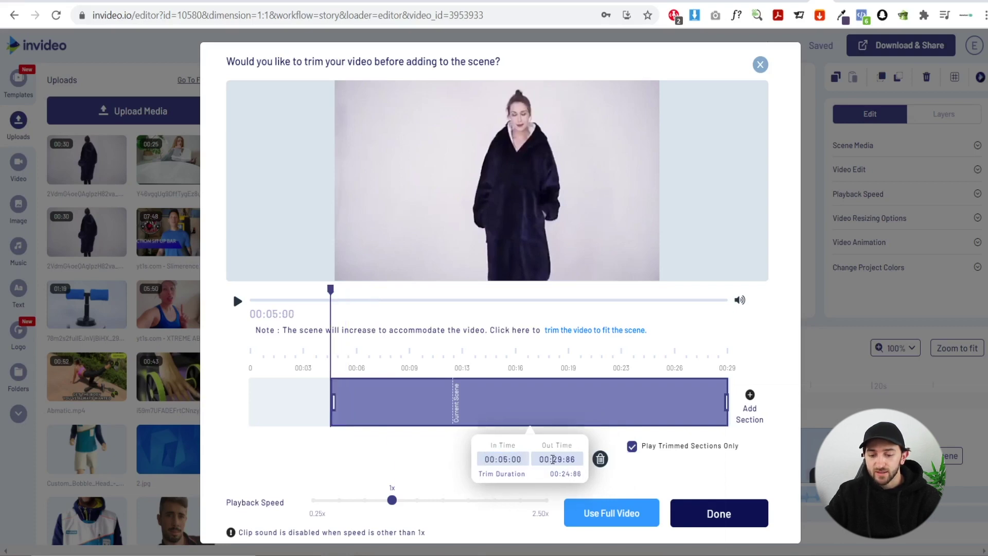
# - Set the clip's out time to 00:10:00 and apply the trimmed section to Scene 03
pyautogui.write('10')
pyautogui.press('Return')
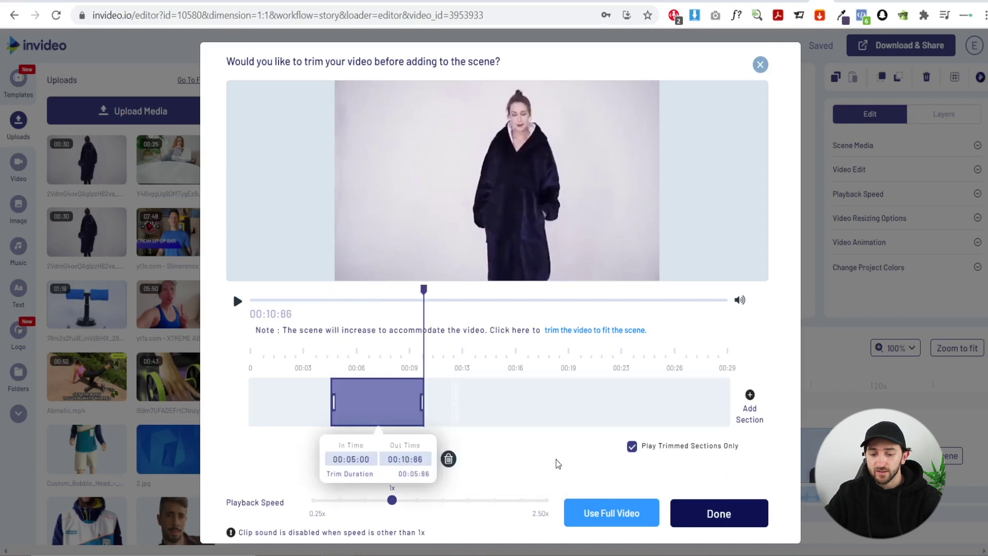
pyautogui.click(421, 458)
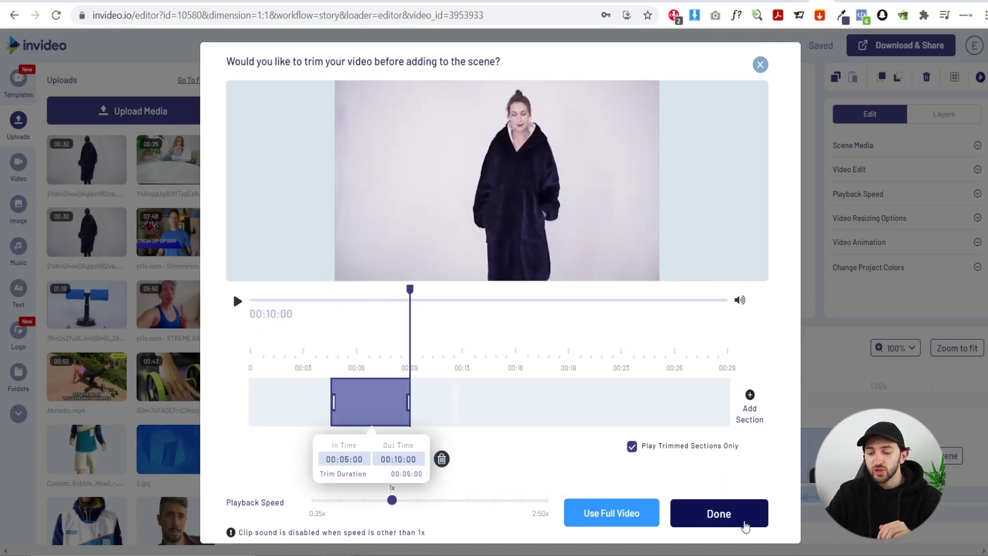
pyautogui.click(744, 523)
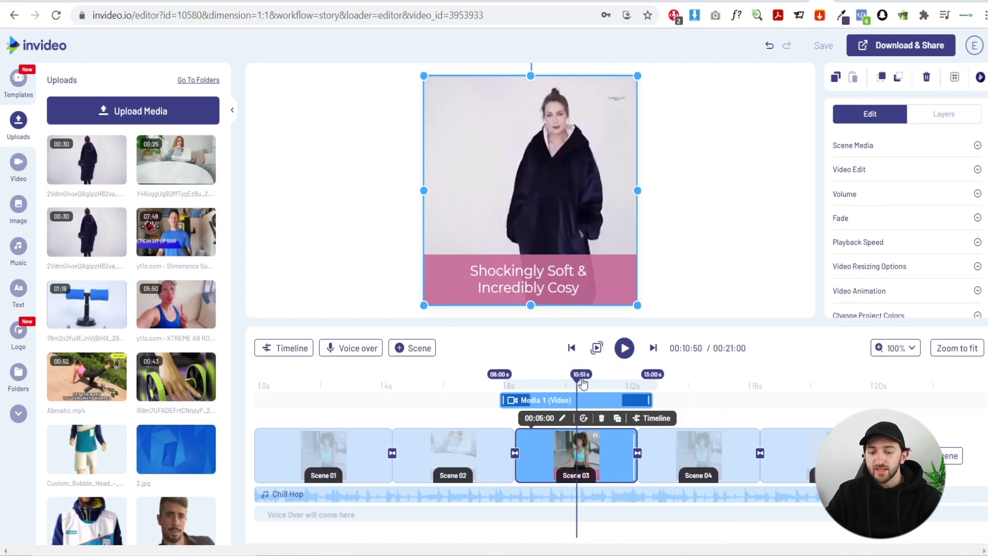
# - Start adding a scene from a template after the last scene and search the templates for "logo"
pyautogui.click(576, 383)
pyautogui.moveTo(575, 383); pyautogui.dragTo(687, 385)
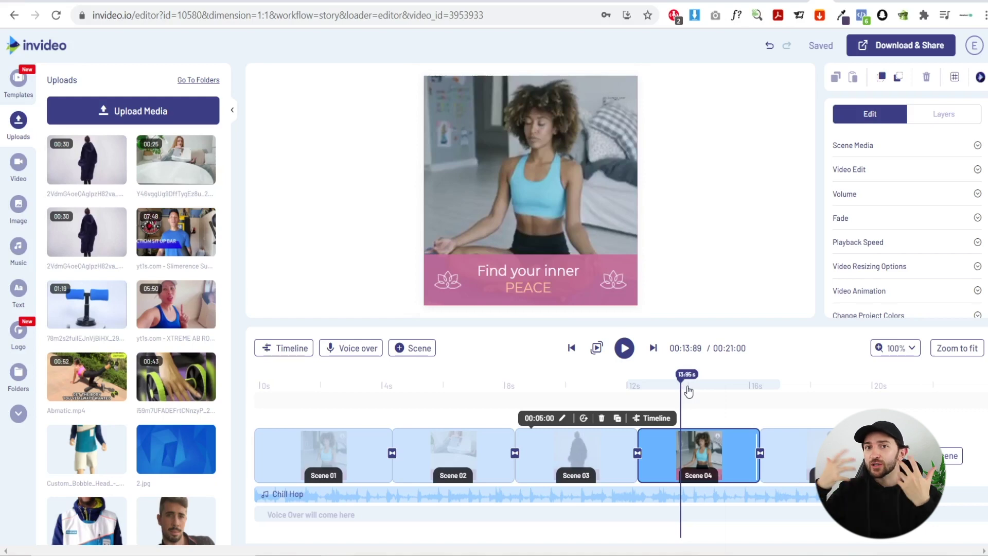
pyautogui.moveTo(682, 374); pyautogui.dragTo(891, 392)
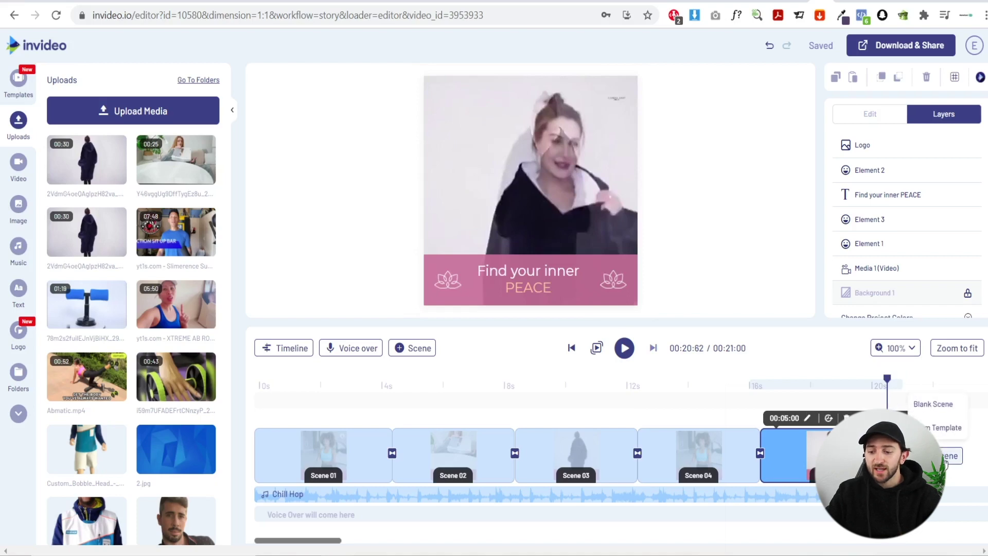
pyautogui.click(937, 434)
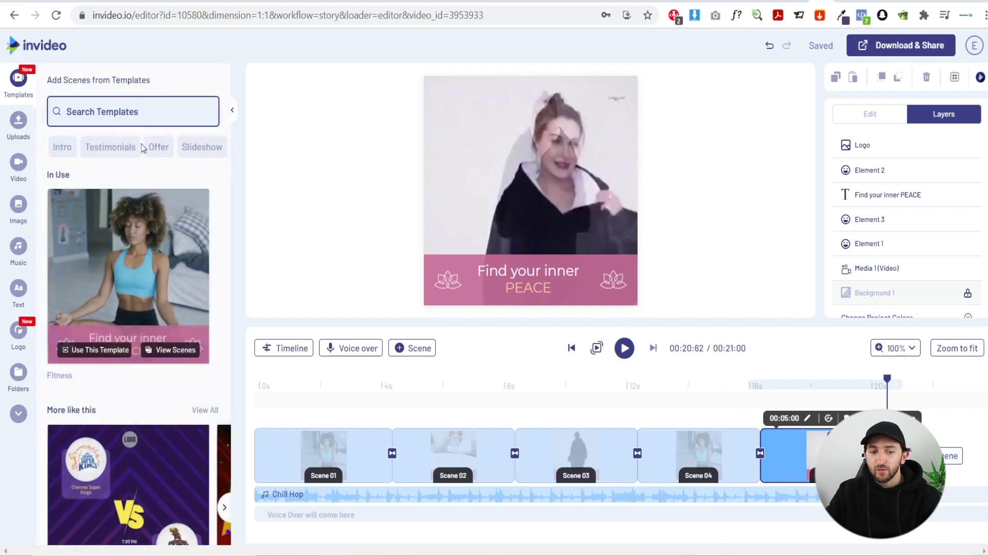
pyautogui.click(120, 113)
pyautogui.write('logo')
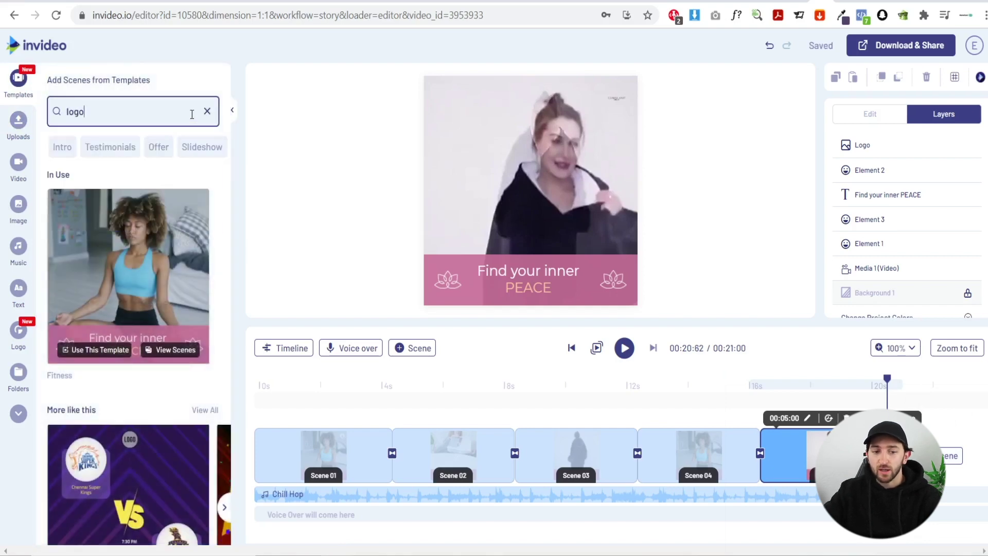
pyautogui.press('Return')
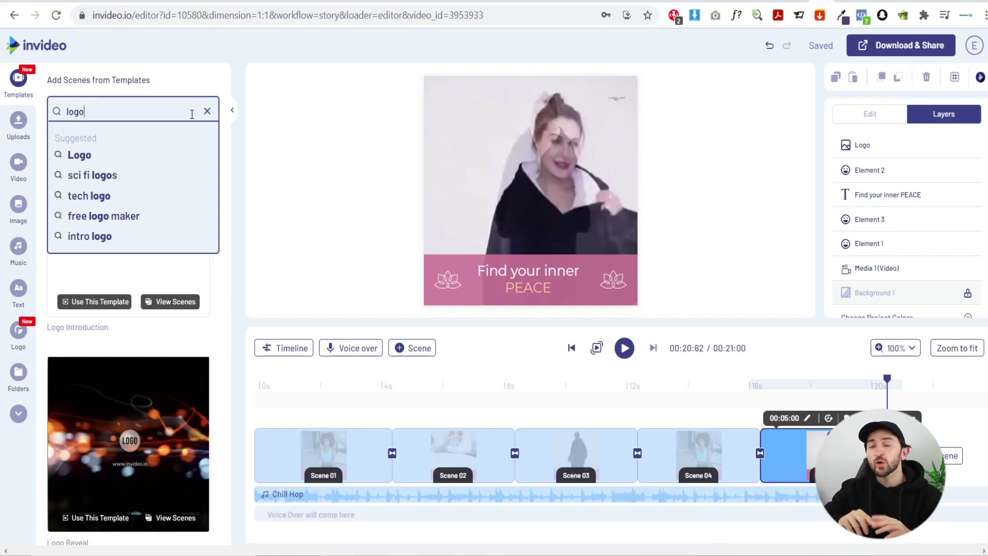
# - Add the scene from the Dots Logo Reveal template after the last scene
pyautogui.scroll(-3, 193, 127)
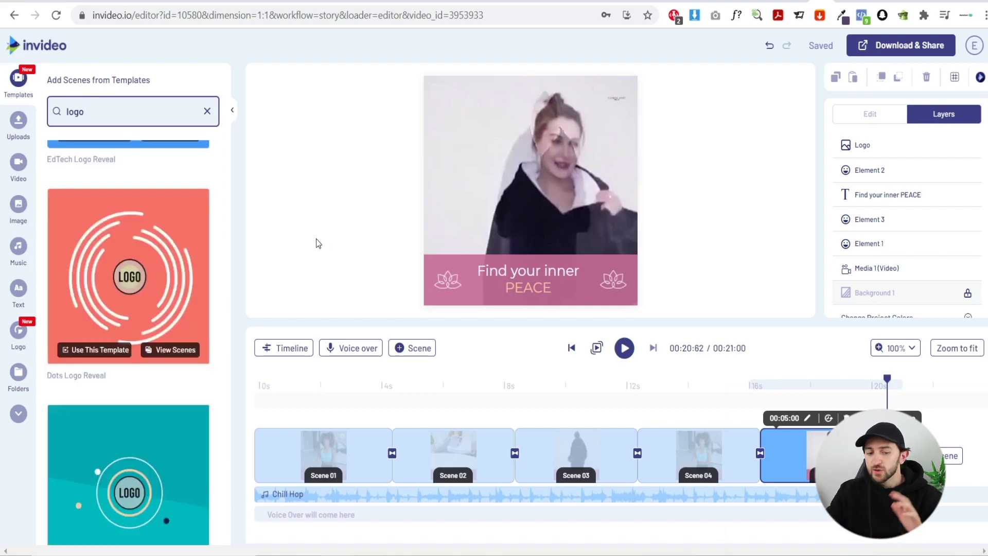
pyautogui.click(170, 233)
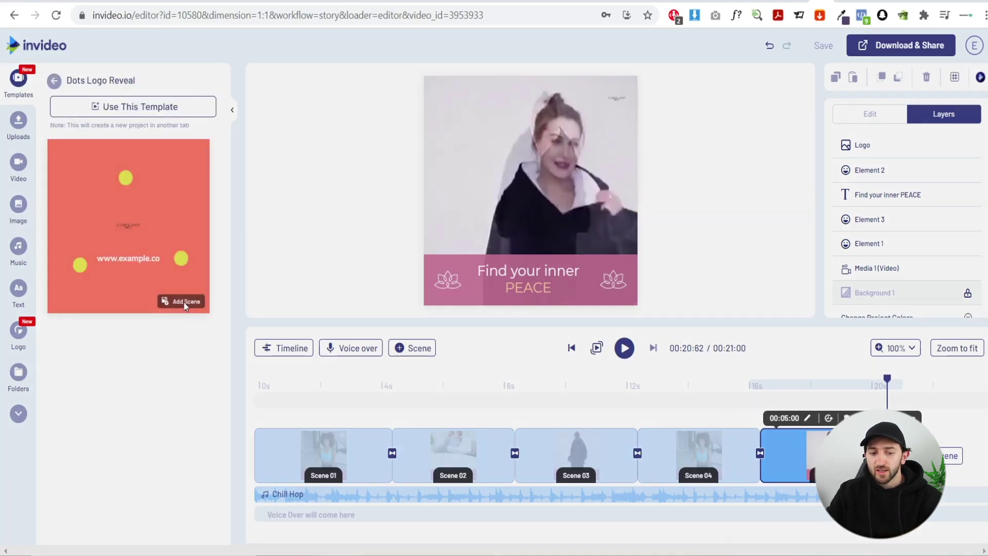
pyautogui.click(184, 301)
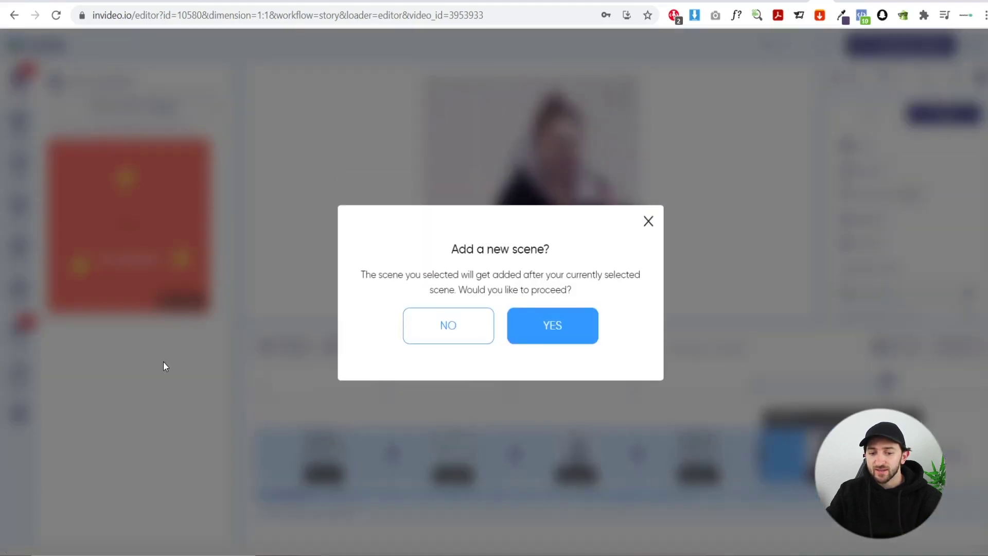
pyautogui.click(535, 334)
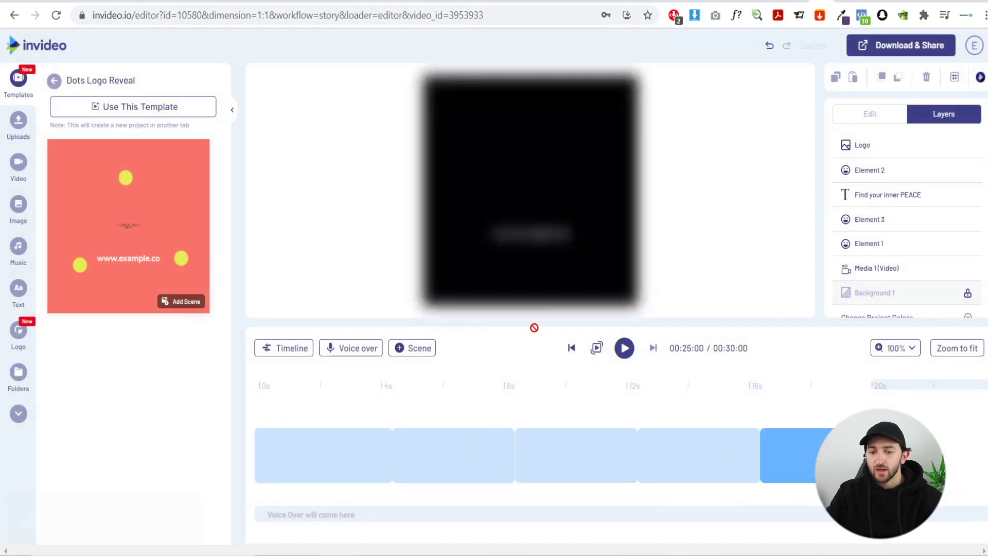
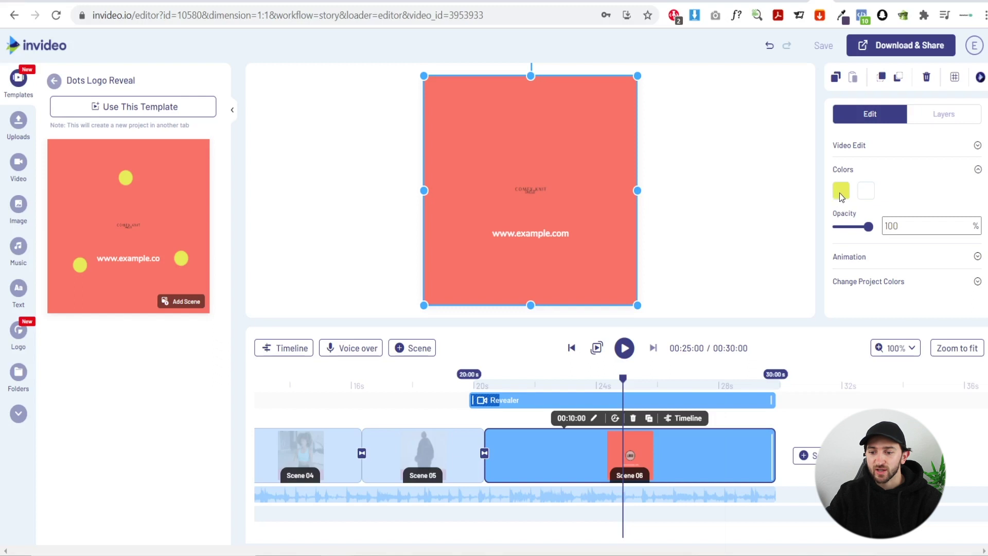
# - Change the yellow colour of the Revealer layer in Scene 06 to black
pyautogui.click(839, 193)
pyautogui.moveTo(857, 227); pyautogui.dragTo(825, 308)
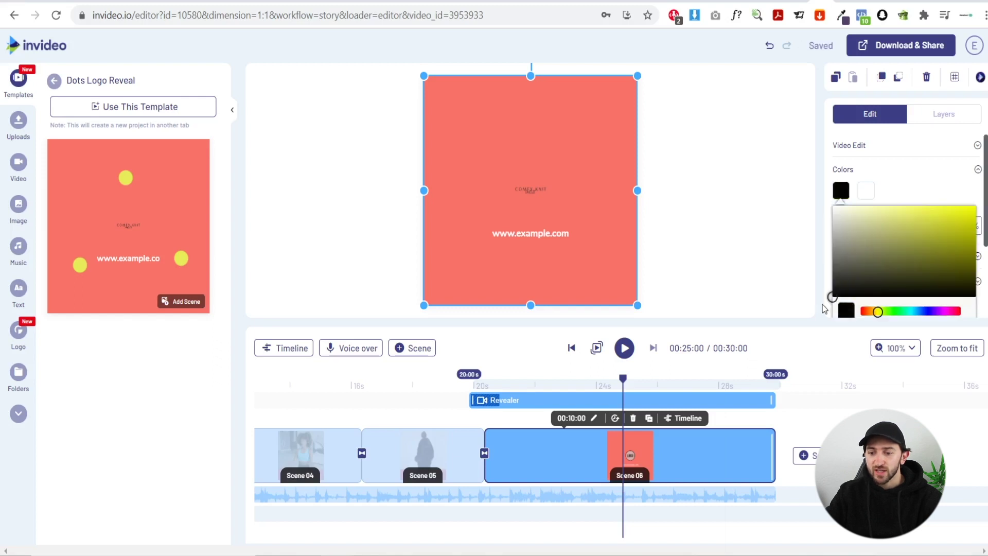
pyautogui.click(750, 271)
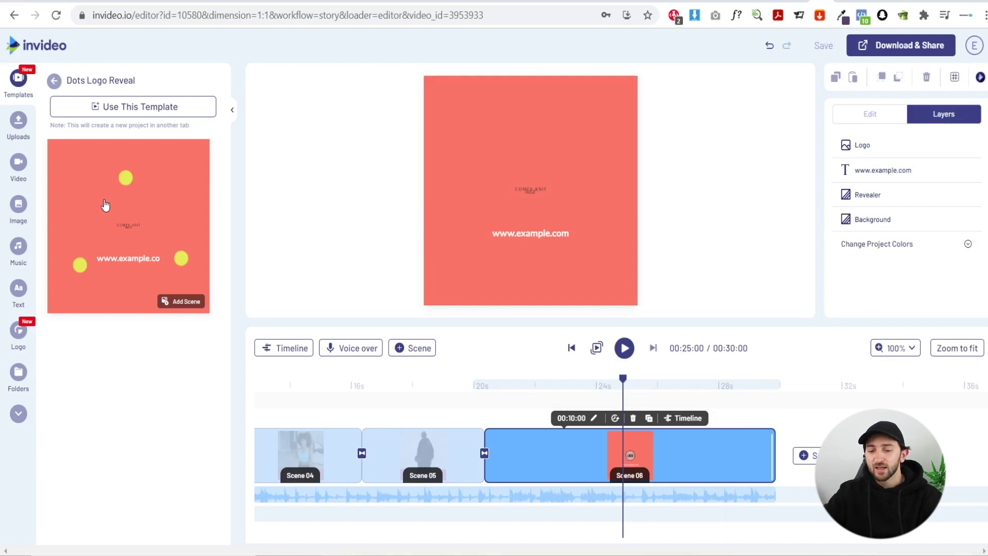
# - Set the colour of the Background layer in Scene 06 to #c76b98
pyautogui.click(515, 139)
pyautogui.click(925, 121)
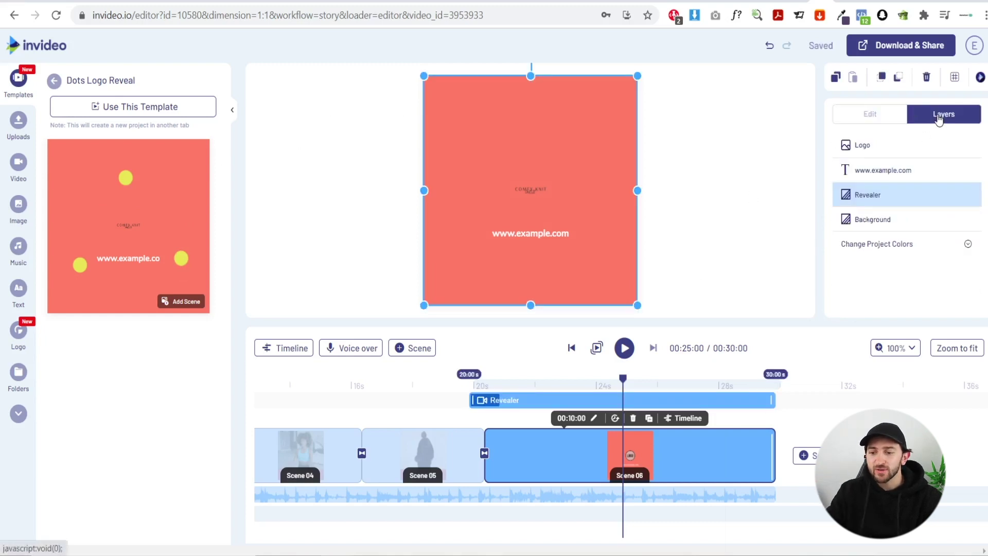
pyautogui.click(890, 219)
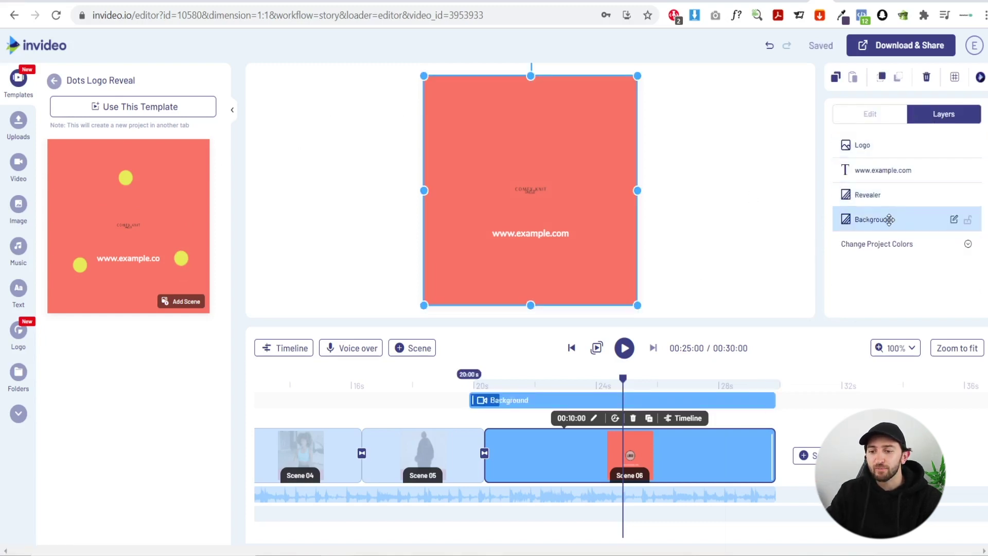
pyautogui.click(871, 113)
pyautogui.click(866, 169)
pyautogui.click(840, 190)
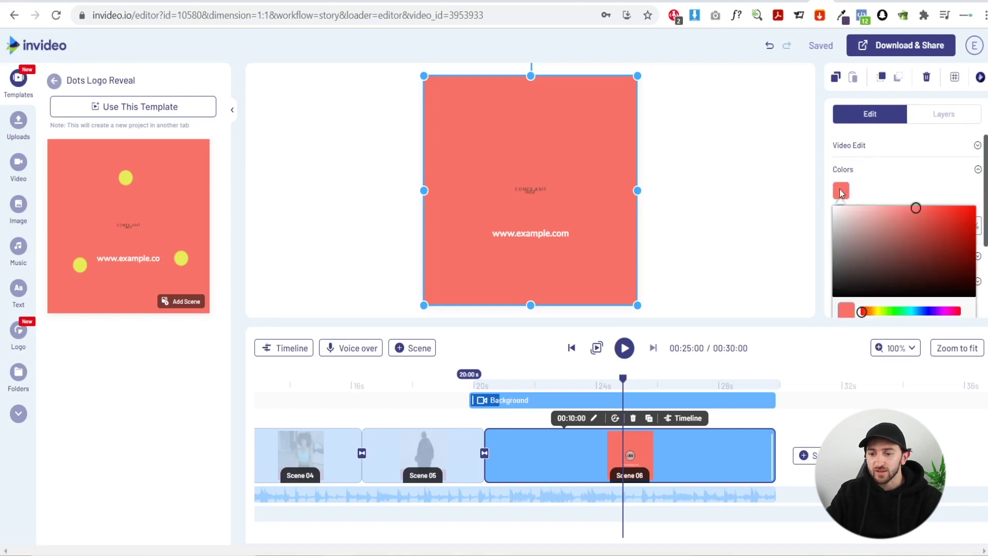
pyautogui.hotkey('ctrl', 'v')
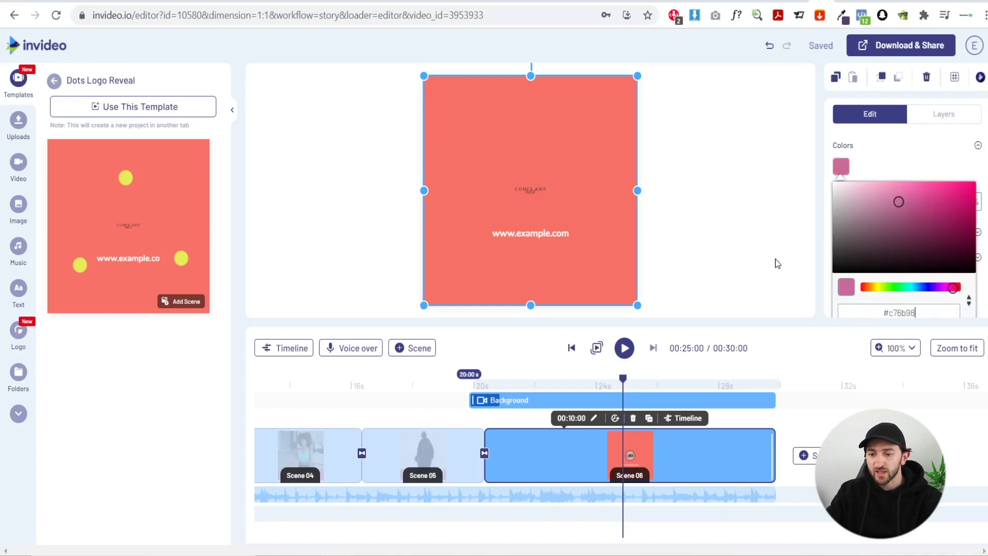
pyautogui.click(772, 261)
# - Enlarge the Comfy Knit Onesie logo to almost the full scene width and move it to the upper part of the scene
pyautogui.click(534, 198)
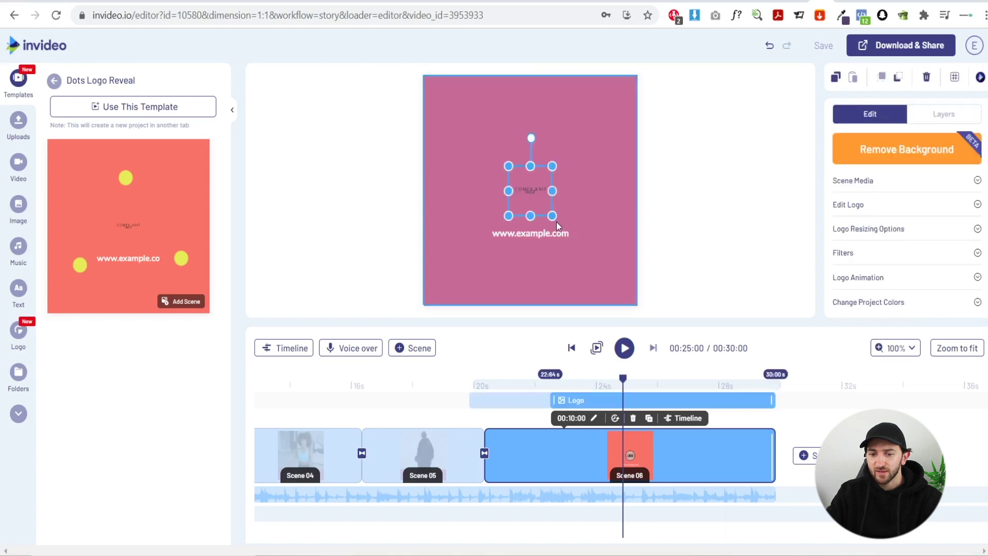
pyautogui.moveTo(551, 216); pyautogui.dragTo(642, 294)
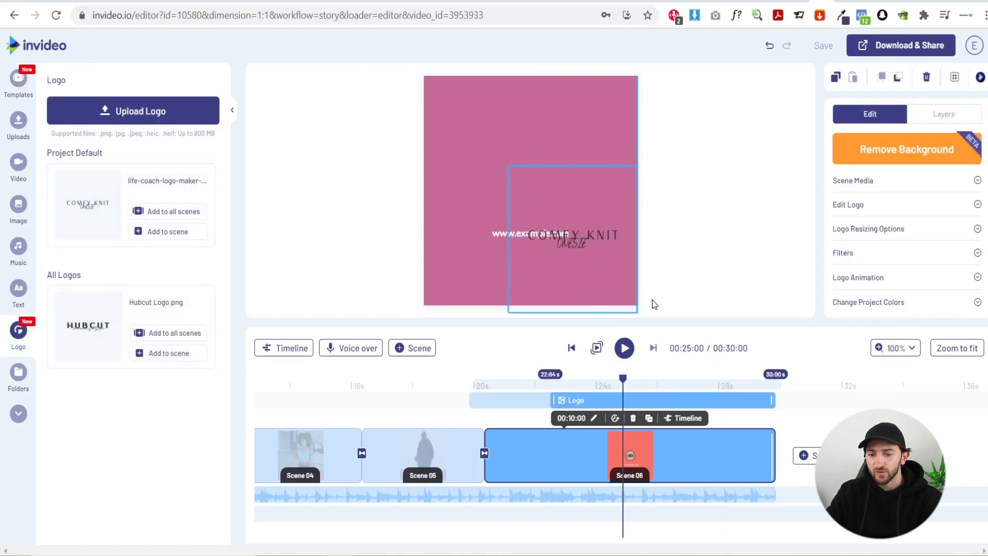
pyautogui.click(654, 304)
pyautogui.click(530, 205)
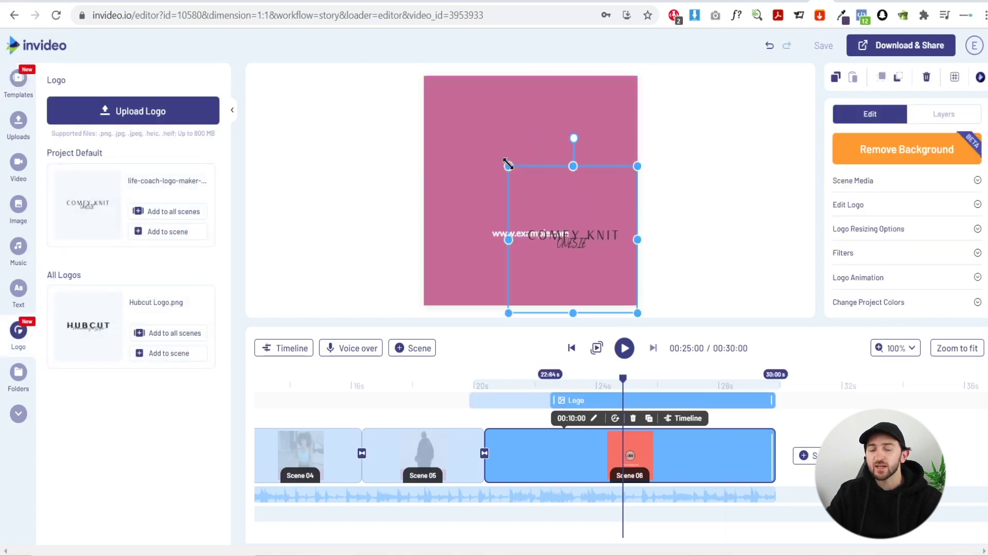
pyautogui.moveTo(508, 166); pyautogui.dragTo(426, 75)
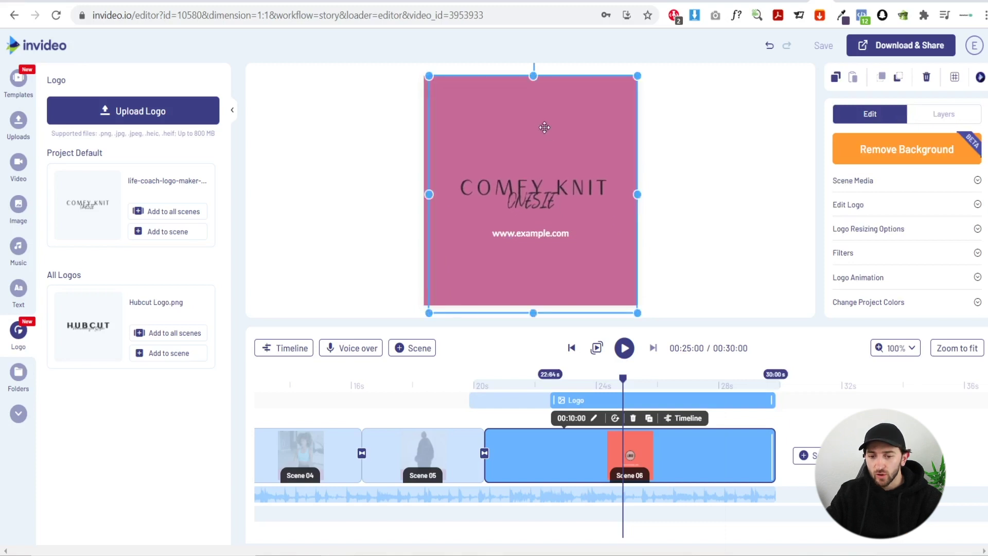
pyautogui.moveTo(548, 133); pyautogui.dragTo(550, 136)
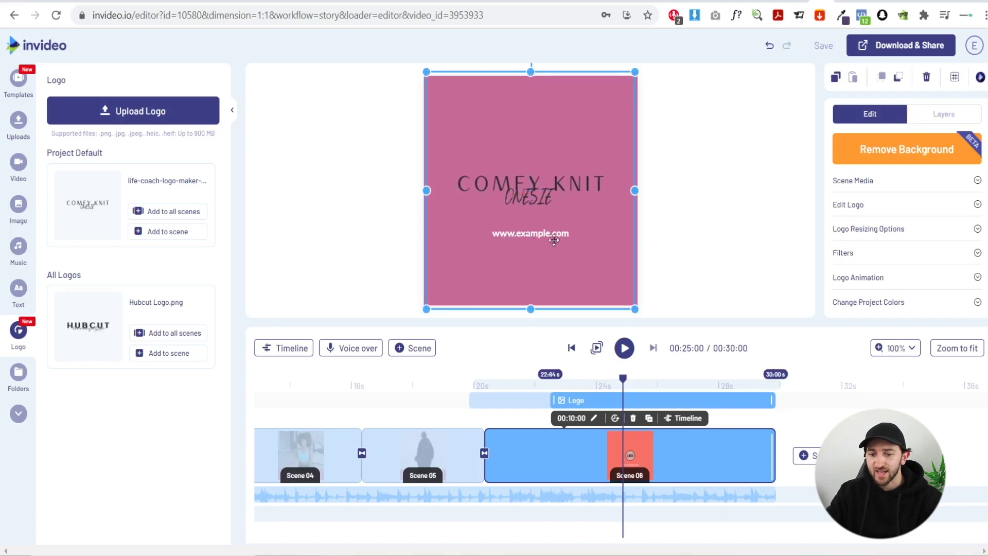
pyautogui.moveTo(551, 235); pyautogui.dragTo(555, 150)
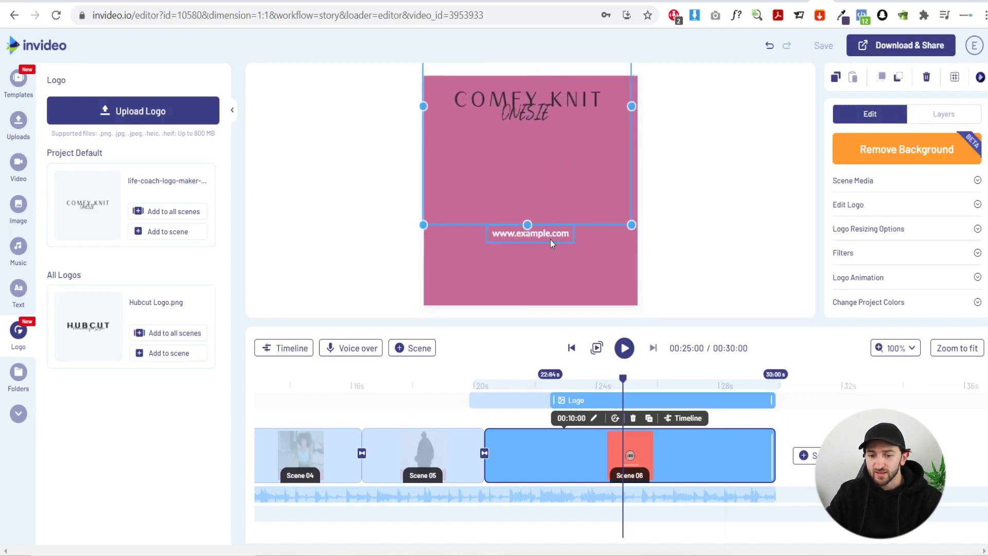
pyautogui.click(548, 238)
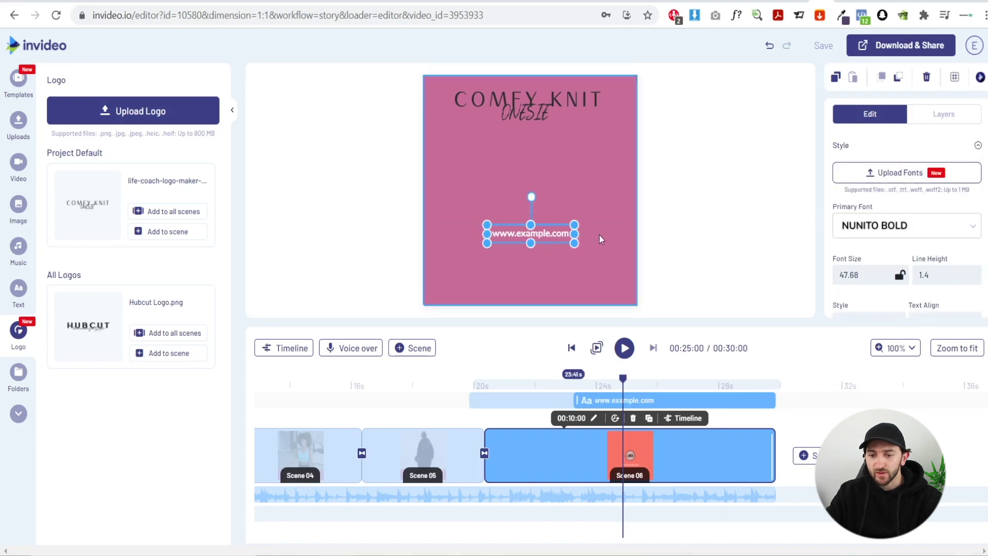
pyautogui.doubleClick(545, 235)
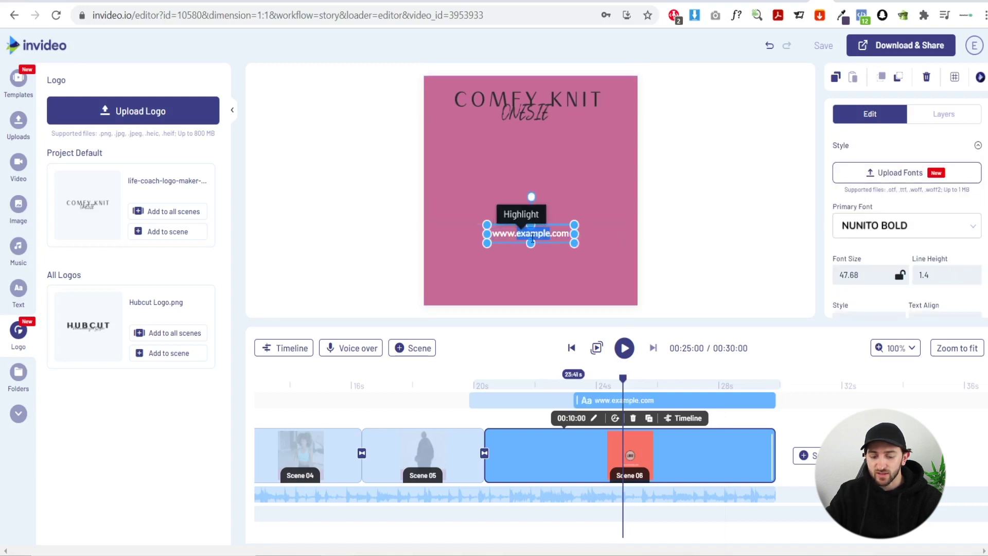
pyautogui.write('com')
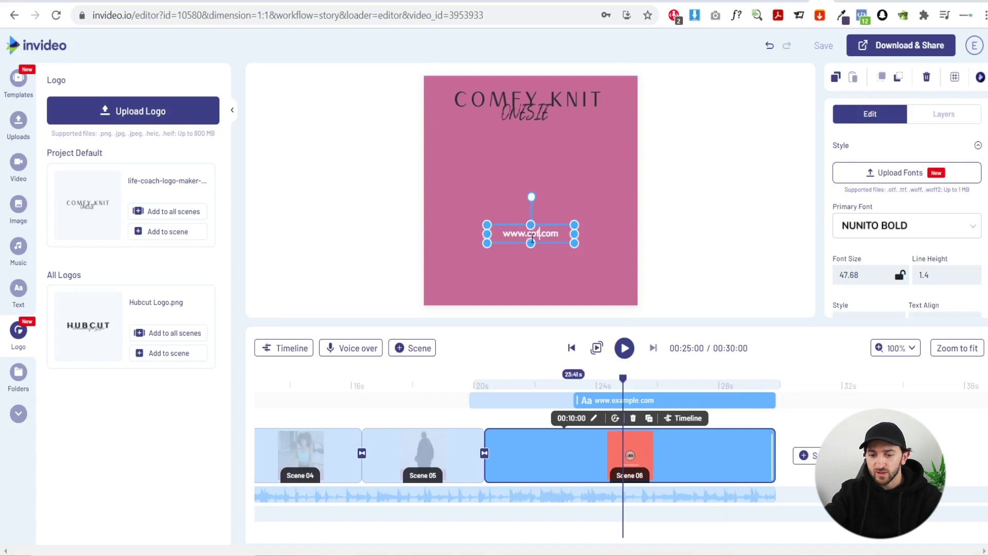
pyautogui.write('fyknit')
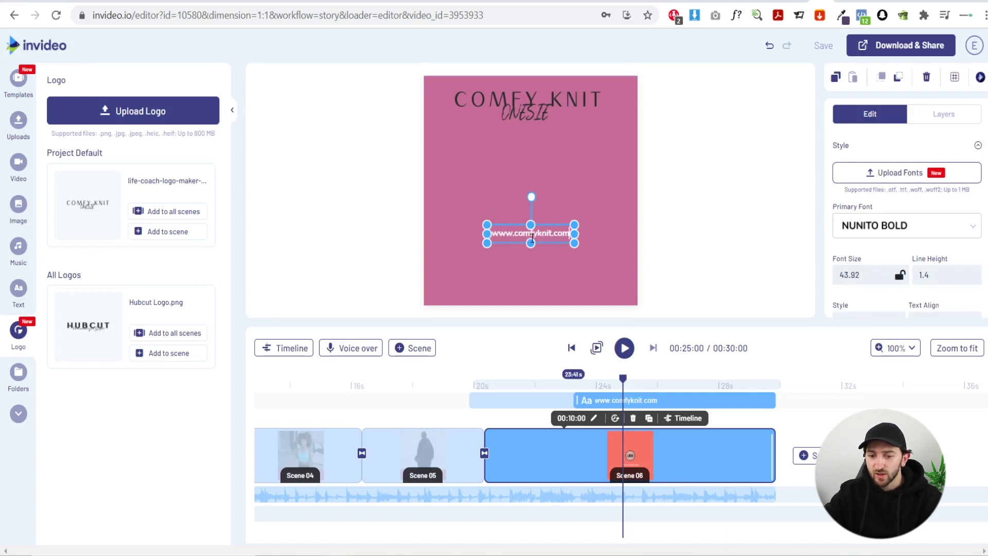
# - Add the lines "GET YOURS NOW" and "SALE ENDS SOON" below the website address, separated from it by a blank line
pyautogui.press('Return')
pyautogui.hotkey('ctrl', 'v')
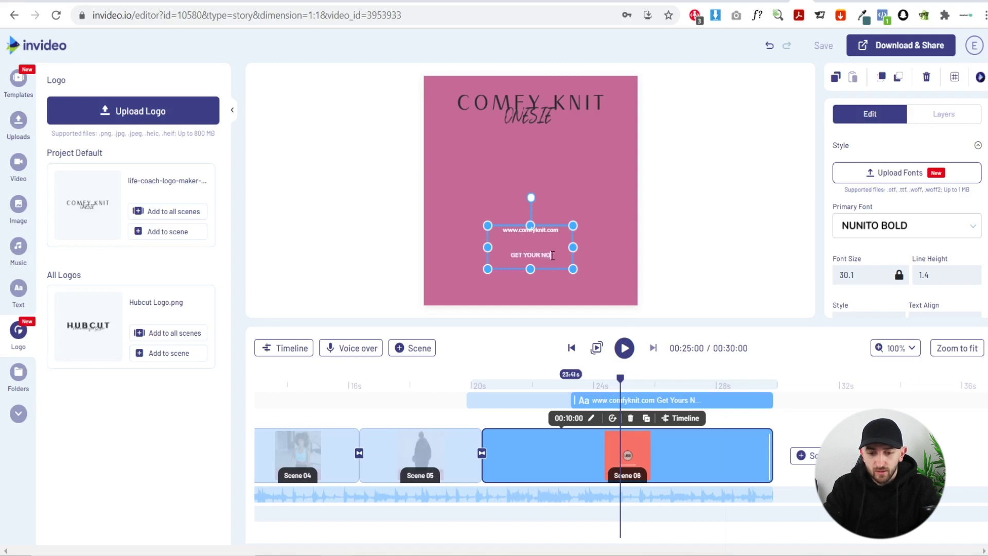
pyautogui.press('Return')
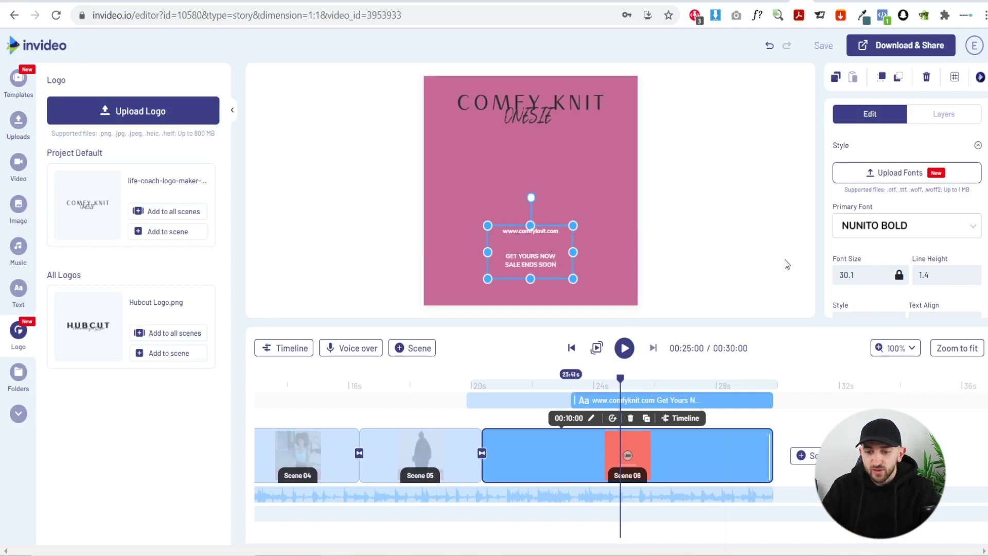
# - Set the font size of the website and sale text to 60
pyautogui.doubleClick(847, 275)
pyautogui.write('6')
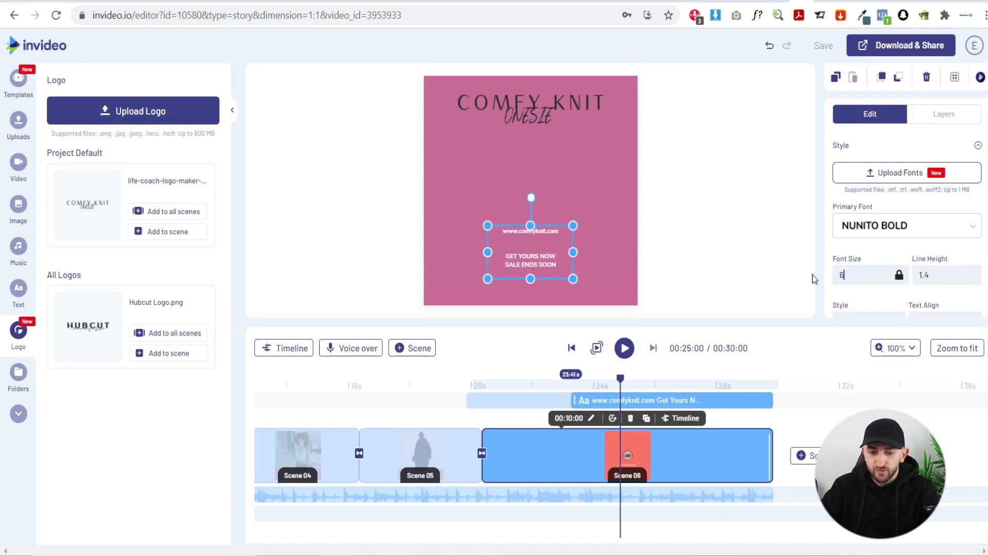
pyautogui.write('0')
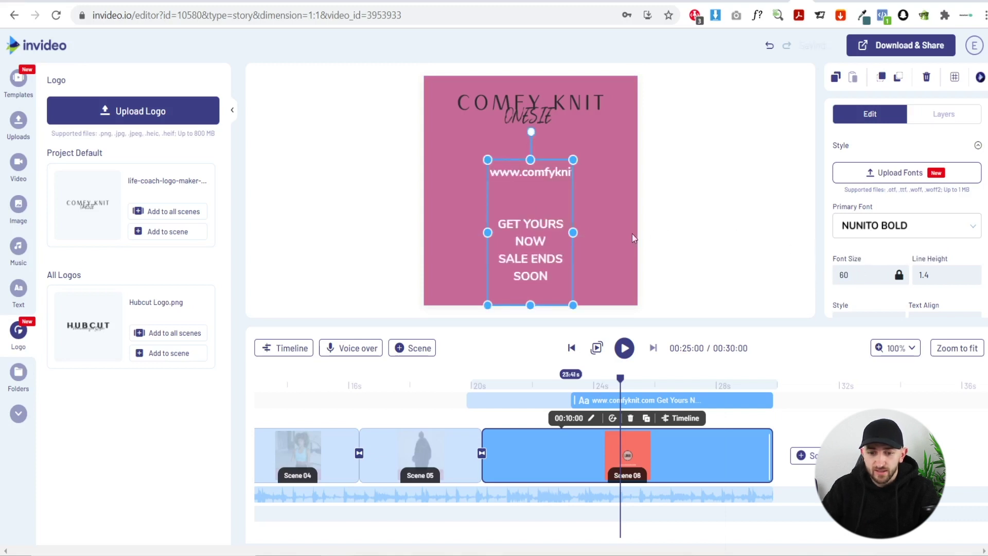
# - Widen the text box, centre it in the lower half of the scene, and place the logo centred just above the website address
pyautogui.moveTo(572, 232)
pyautogui.mouseDown()
pyautogui.moveTo(637, 232)
pyautogui.moveTo(555, 239)
pyautogui.mouseUp()
pyautogui.moveTo(597, 270); pyautogui.dragTo(567, 304)
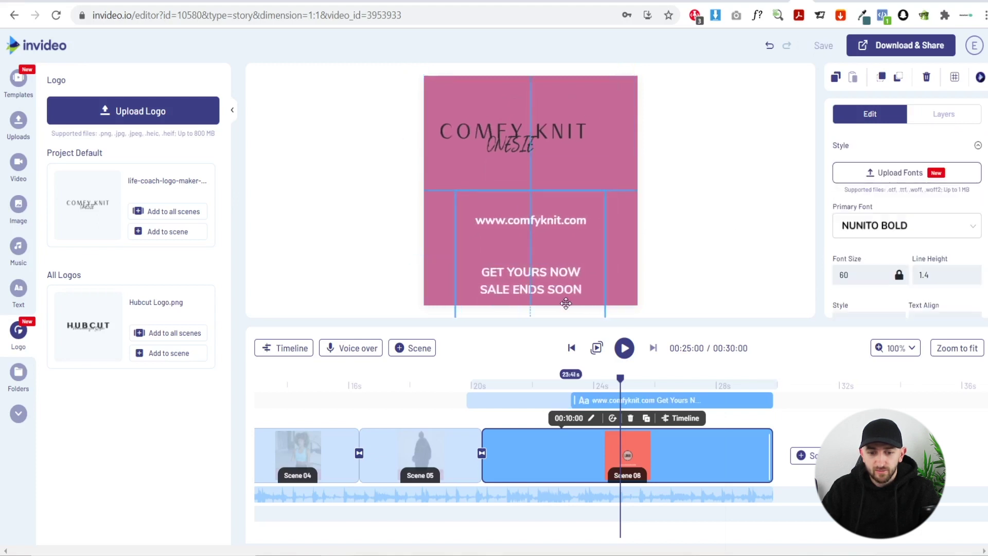
pyautogui.moveTo(546, 167)
pyautogui.mouseDown()
pyautogui.moveTo(552, 155)
pyautogui.moveTo(546, 182)
pyautogui.mouseUp()
pyautogui.click(695, 212)
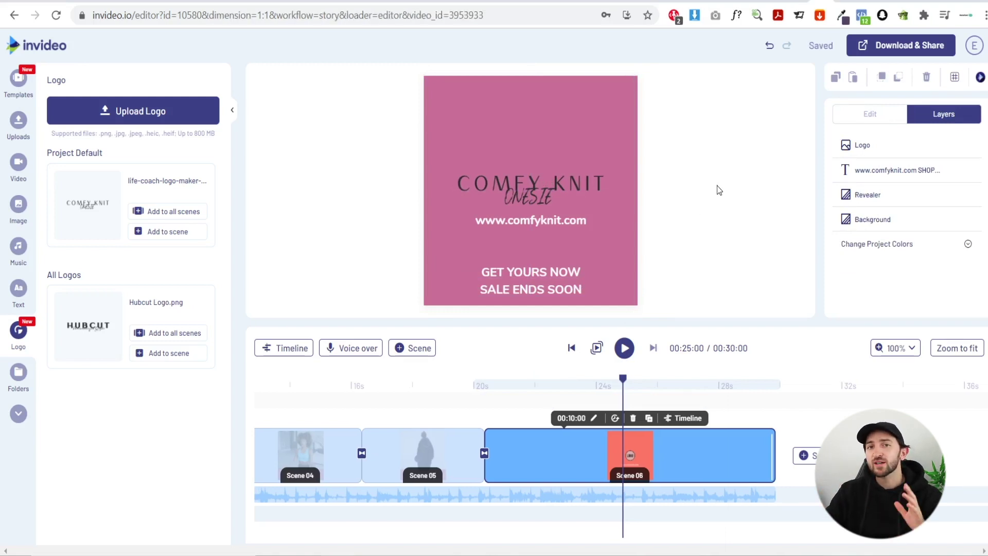
# - Export the finished video at the default 1080p resolution
pyautogui.click(894, 54)
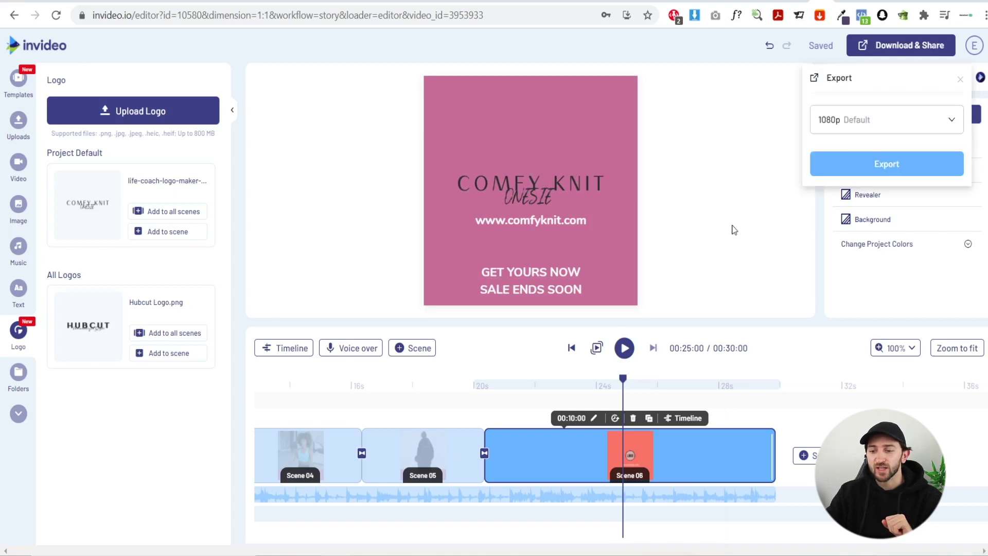
pyautogui.click(861, 166)
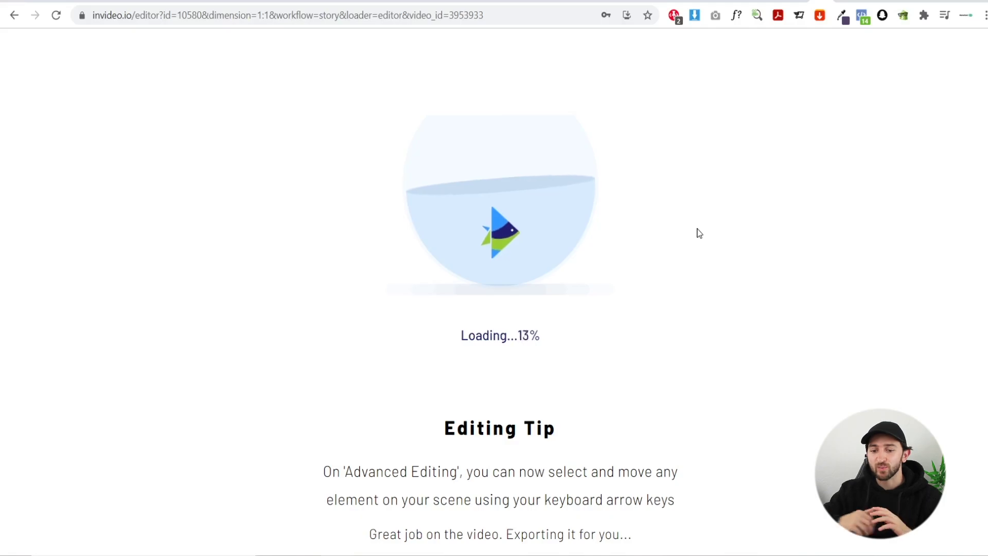